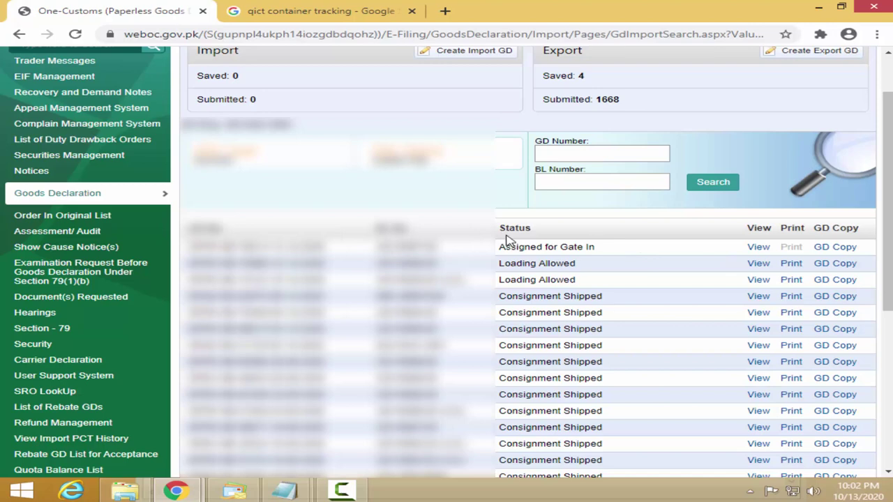
Select the first GD's status, Assigned for Gate In, in the WeBOC export list.
right_click(622, 450)
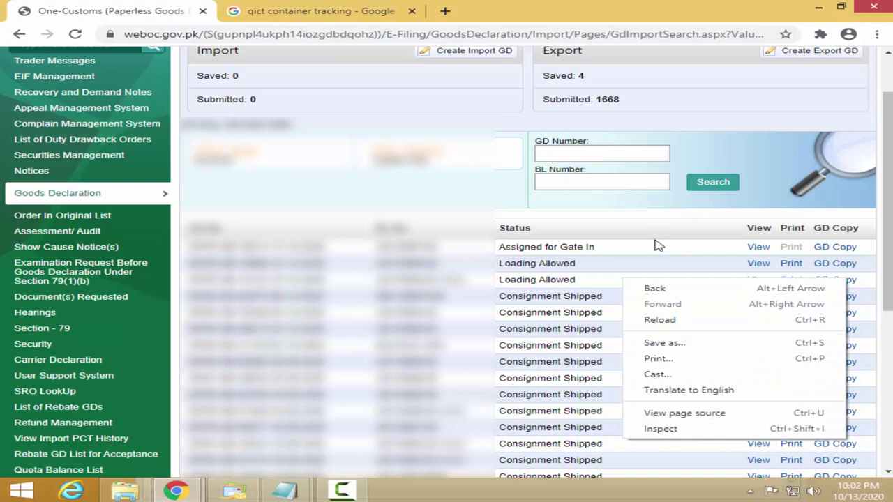
left_click(639, 255)
left_click_drag(499, 247, 594, 247)
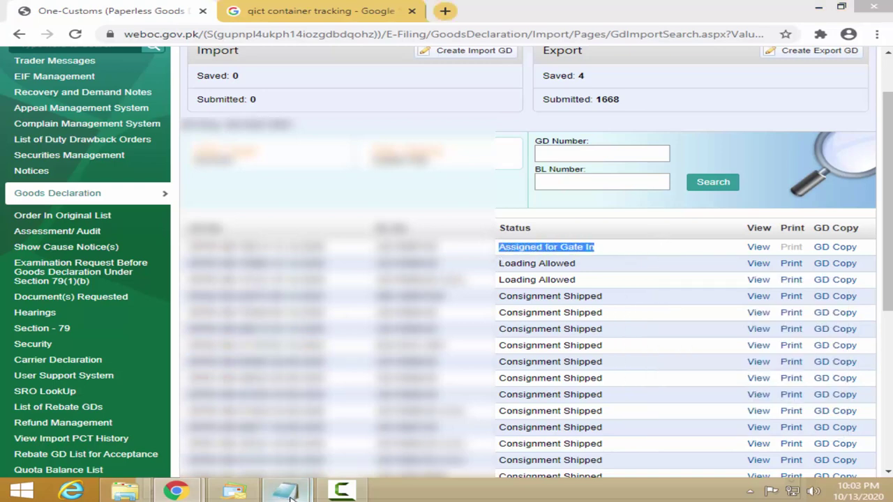
Bring the Notepad stage list forward and place the cursor after the first stage, Assigned for Gate In.
mouse_move(284, 492)
left_click(273, 366)
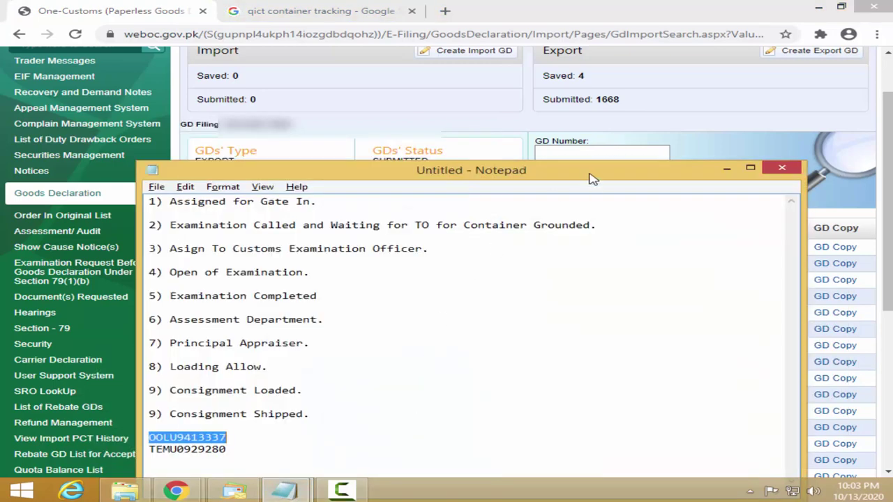
left_click_drag(169, 202, 316, 202)
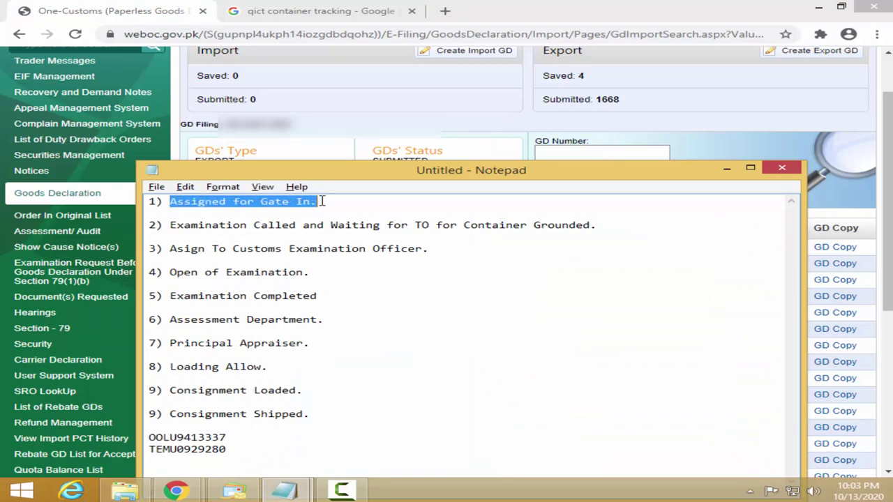
left_click(221, 202)
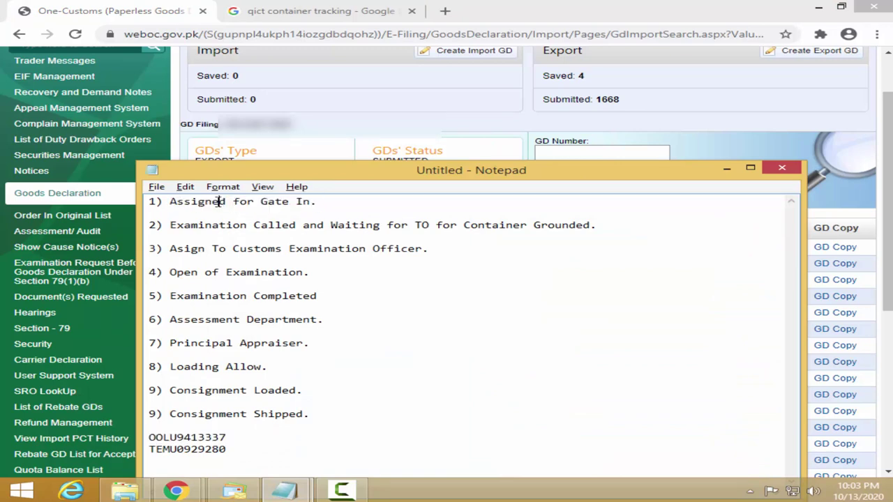
left_click(318, 202)
Hide Notepad to review the GD status list, then return to Notepad at the end of line 2.
left_click(729, 170)
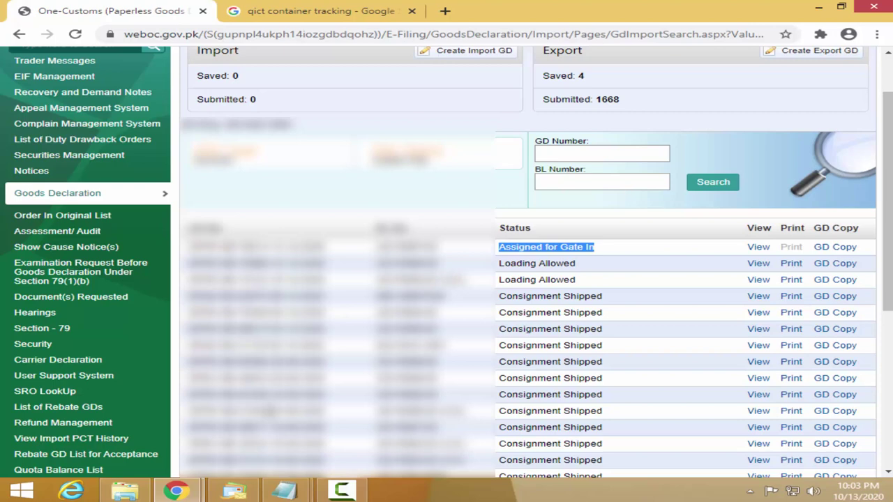
left_click(479, 216)
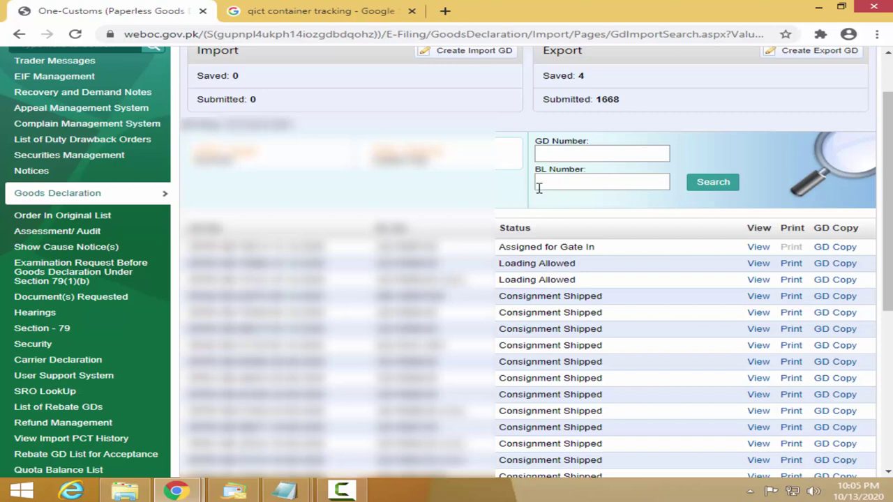
key("alt+Tab")
left_click(340, 229)
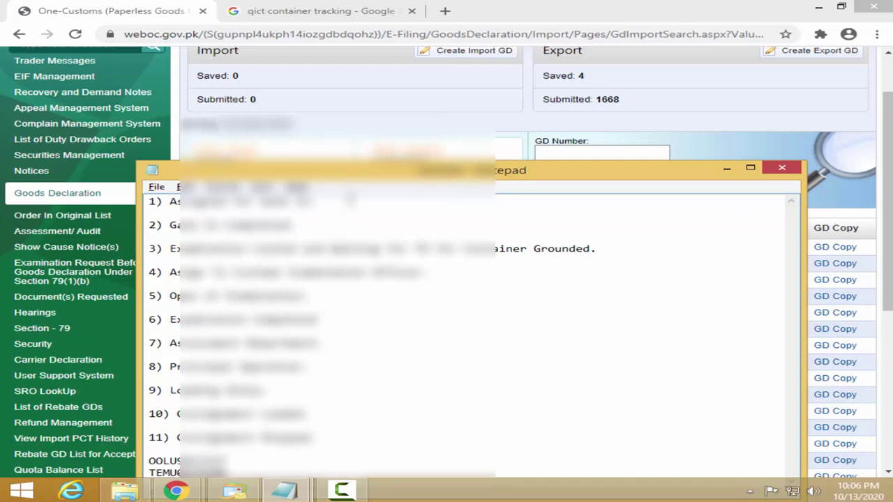
left_click(776, 143)
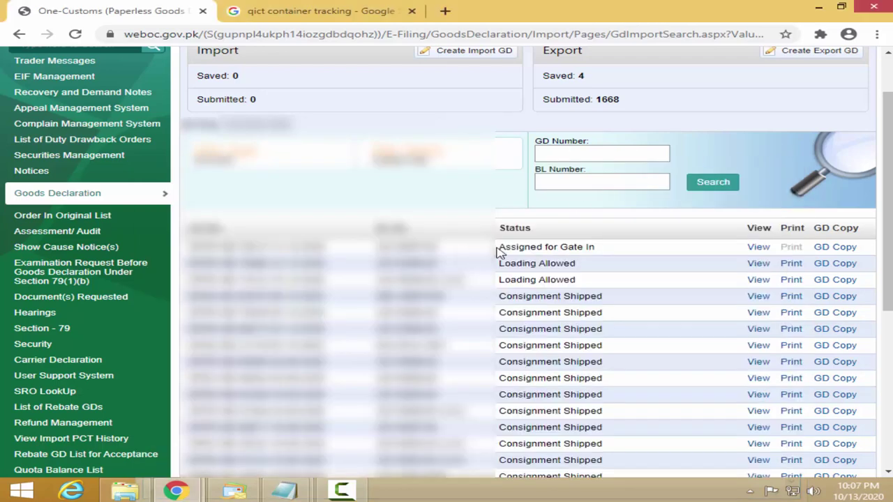
left_click_drag(498, 248, 640, 252)
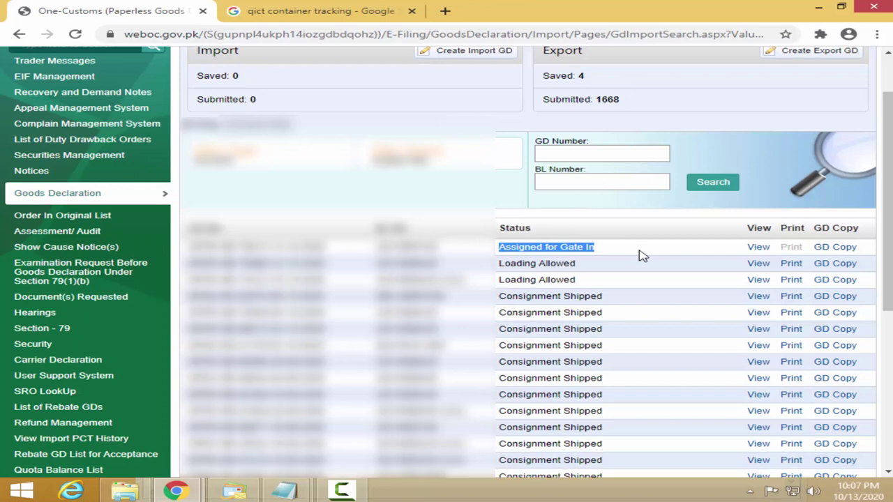
left_click(497, 232)
left_click_drag(504, 247, 599, 250)
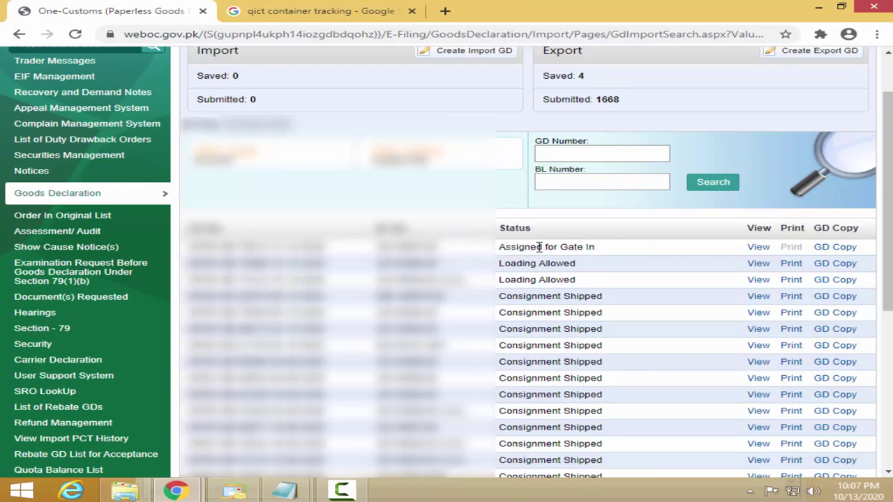
left_click(583, 247)
left_click_drag(605, 255, 498, 248)
left_click(594, 252)
left_click_drag(606, 254, 498, 249)
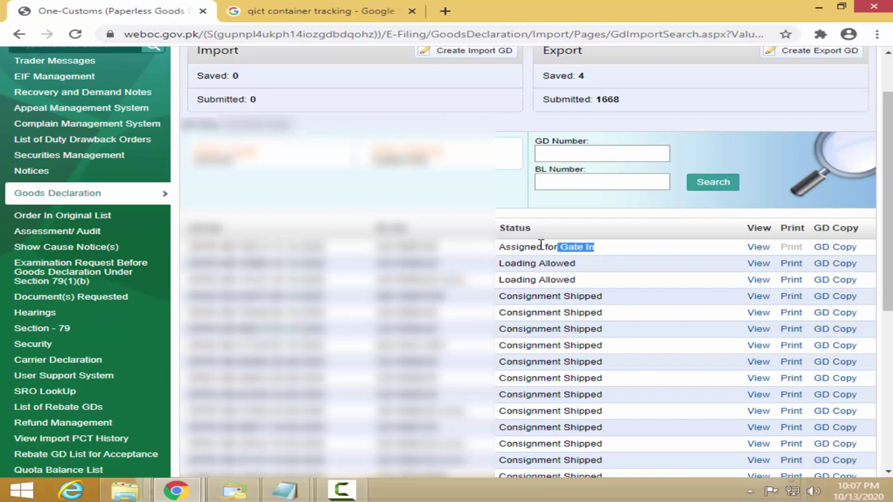
left_click(283, 490)
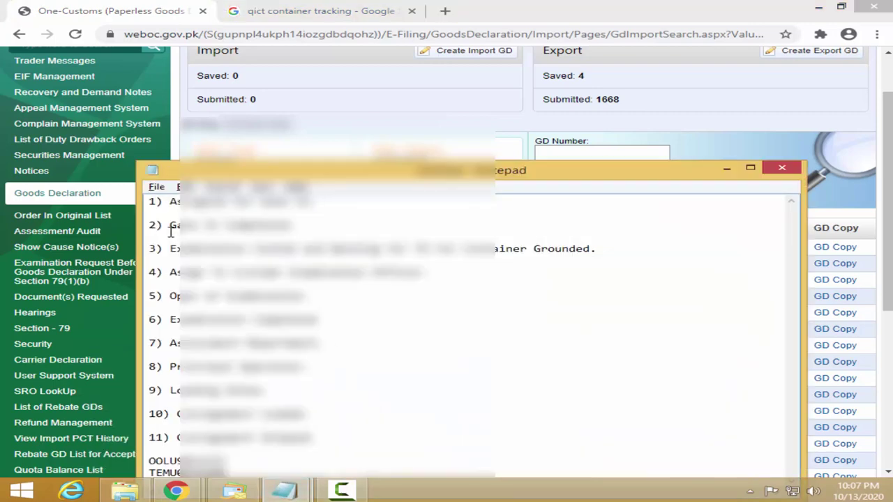
left_click_drag(170, 227, 304, 227)
left_click(295, 232)
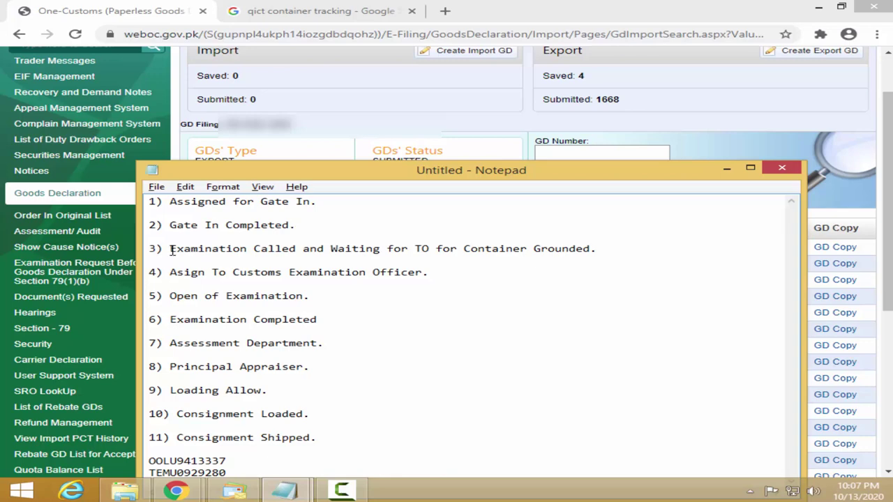
Maximize Notepad and highlight step 3's text, including 'Waiting for TO for Container Grounded'.
key("super+Up")
left_click_drag(27, 83, 348, 84)
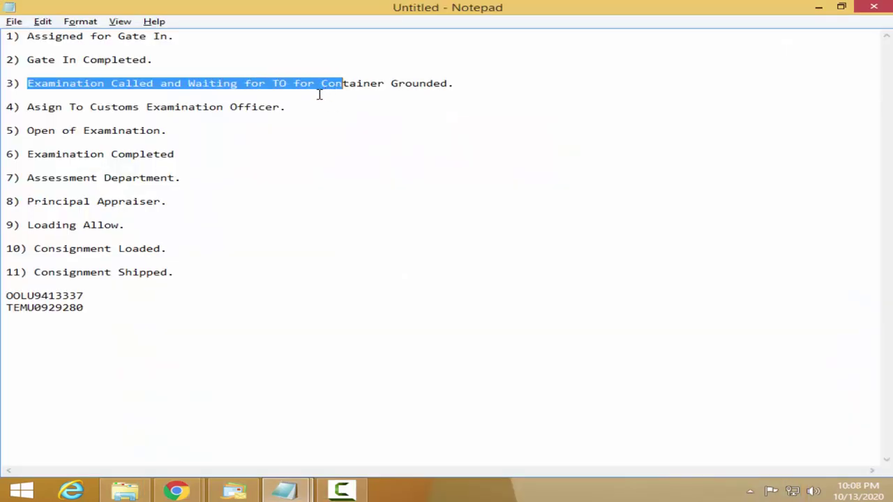
left_click(314, 94)
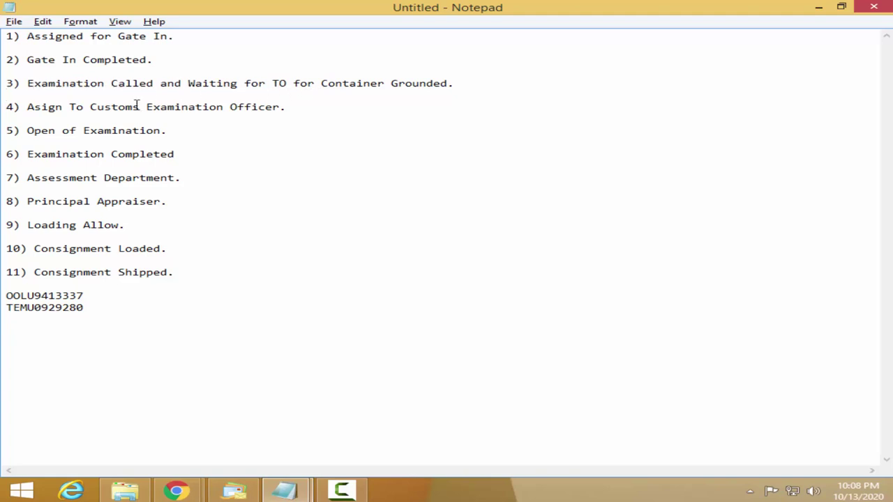
left_click_drag(28, 83, 463, 83)
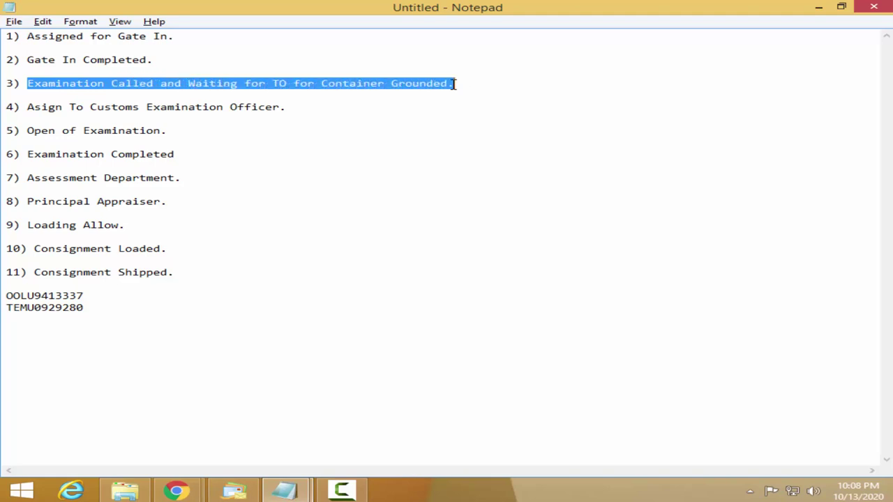
left_click(455, 83)
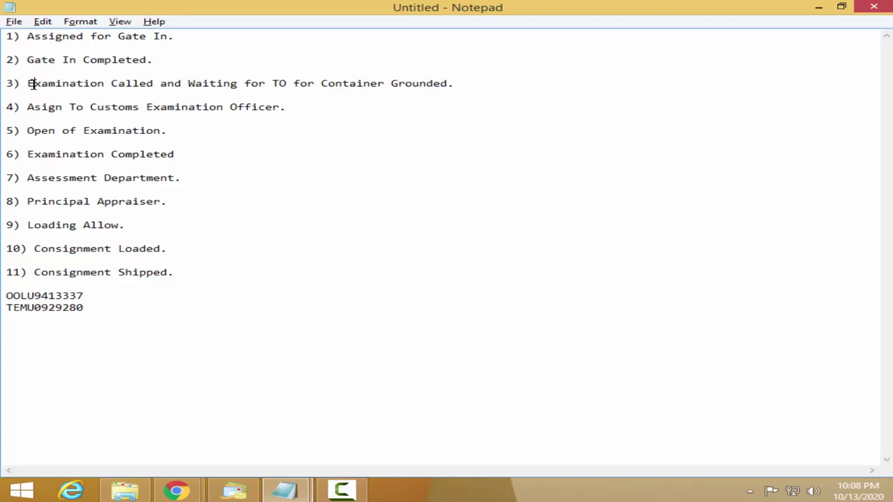
mouse_move(321, 83)
left_mouse_down()
mouse_move(378, 85)
mouse_move(371, 87)
left_mouse_up()
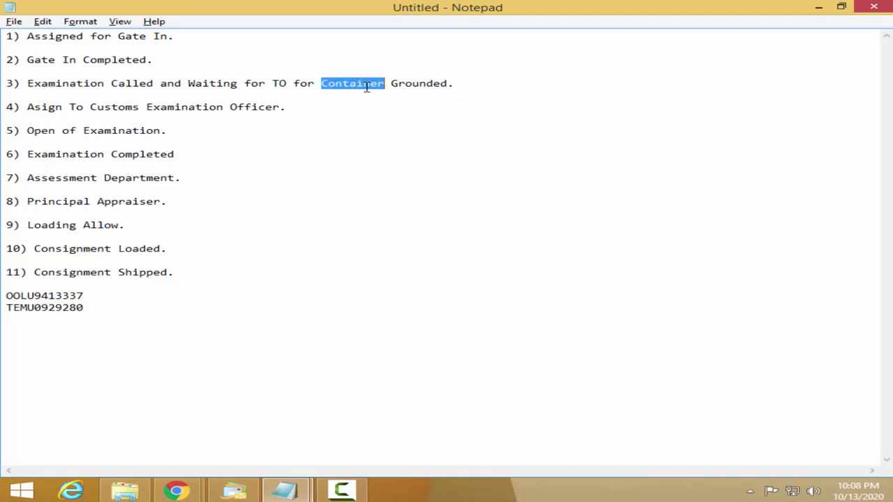
left_click(258, 74)
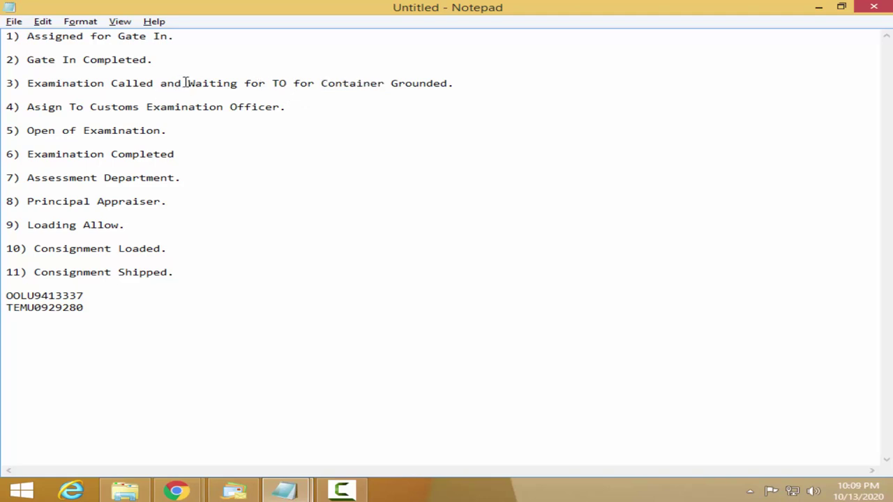
left_click_drag(193, 81, 455, 84)
left_click(310, 87)
left_click_drag(188, 83, 455, 84)
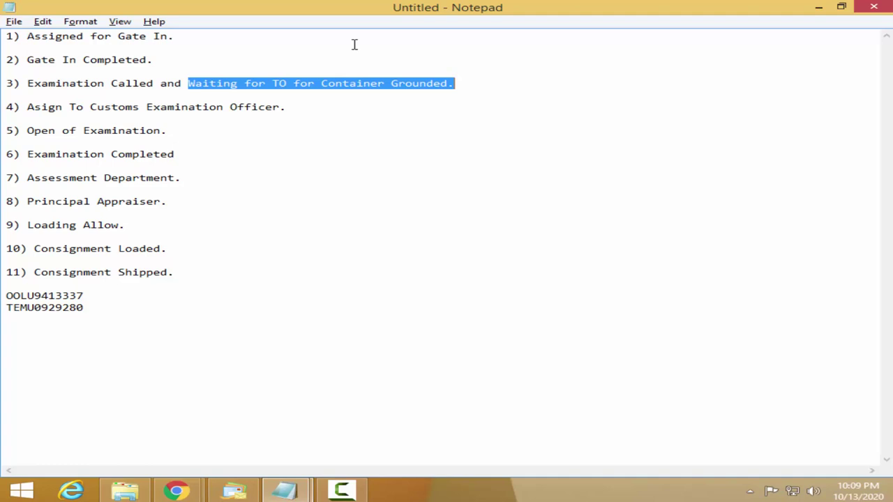
Highlight 'Examination Called' in step 3 and 'Customs Examination Officer' in step 4.
left_click(29, 84)
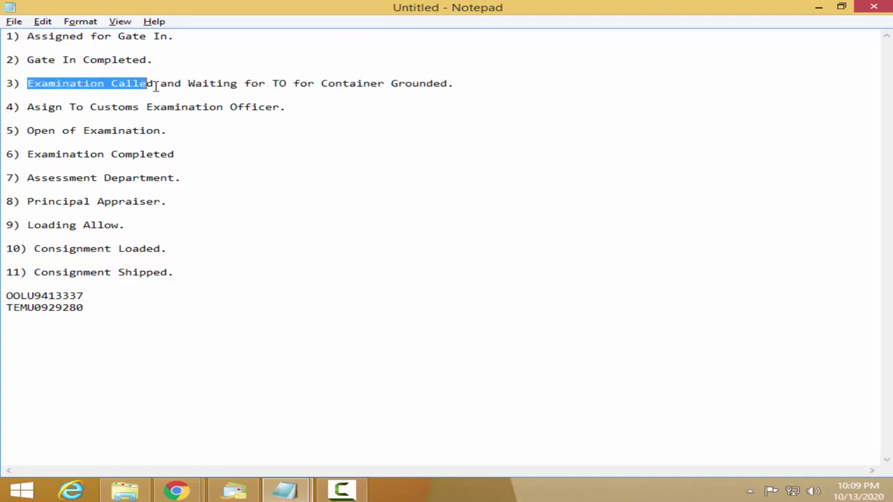
left_click_drag(44, 84, 157, 83)
left_click(225, 84)
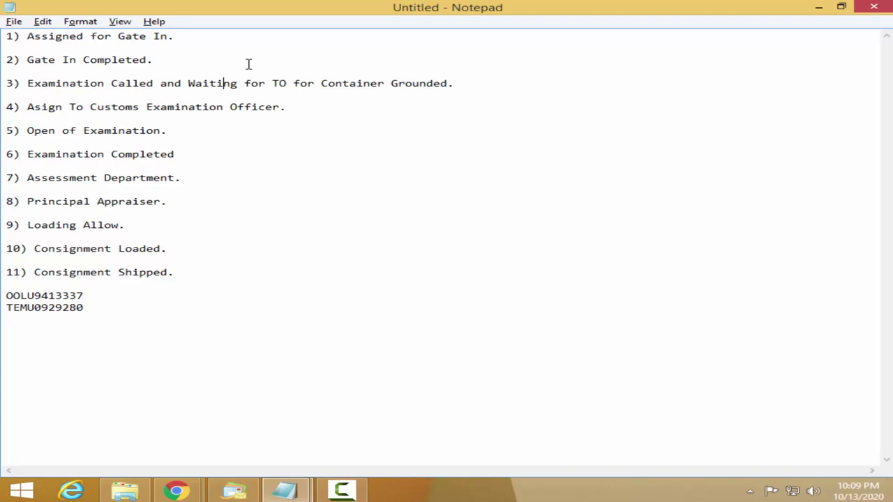
left_click(189, 83)
left_click_drag(27, 107, 282, 110)
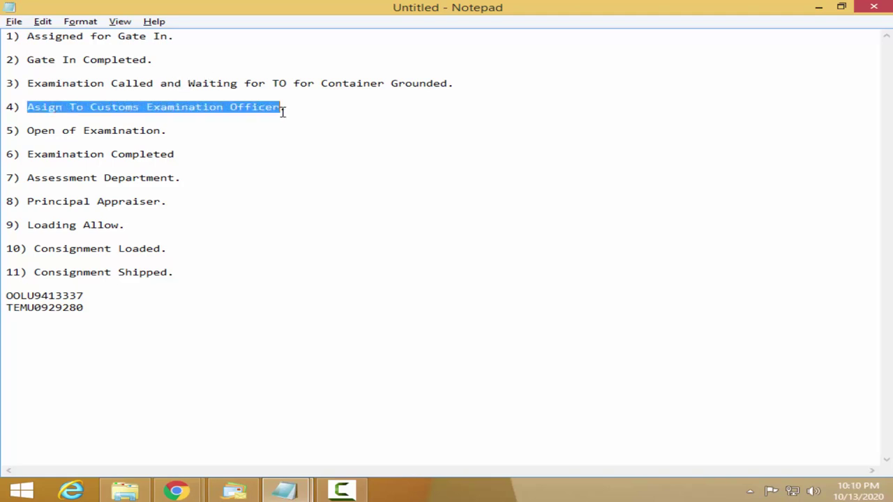
left_click(283, 84)
left_click_drag(203, 84, 189, 84)
left_click_drag(324, 89, 403, 89)
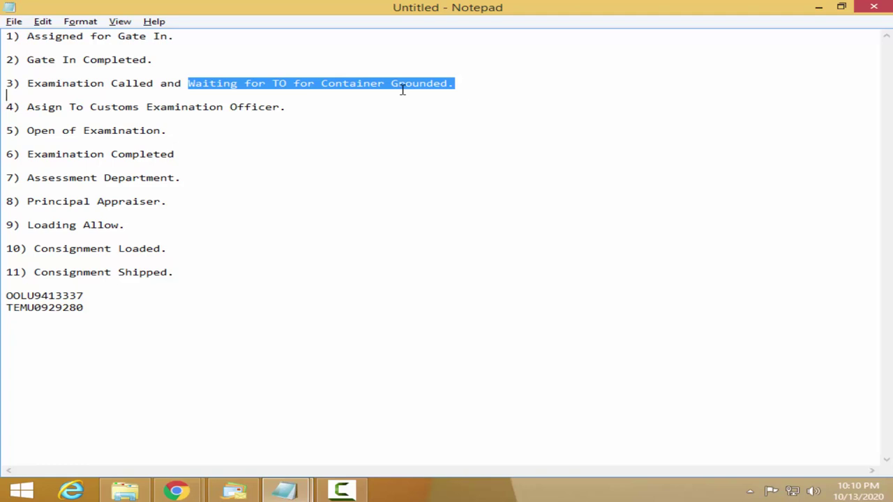
left_click_drag(27, 107, 282, 107)
left_click(146, 107)
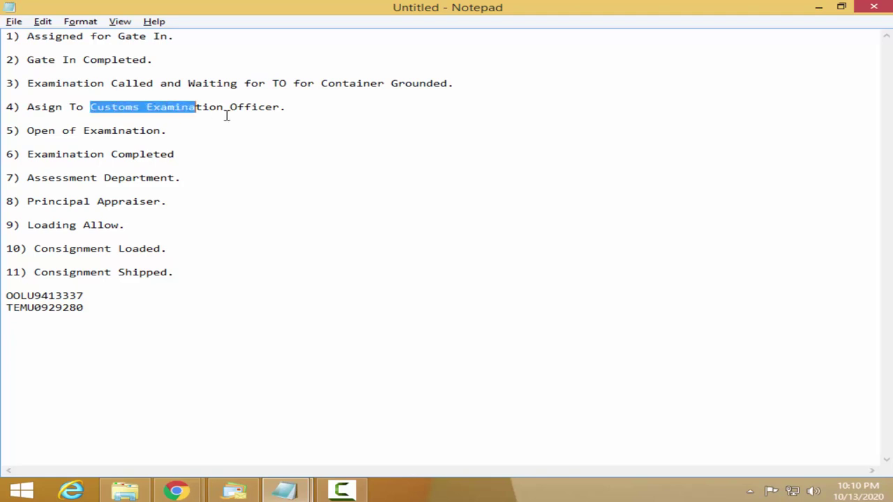
left_click(286, 107)
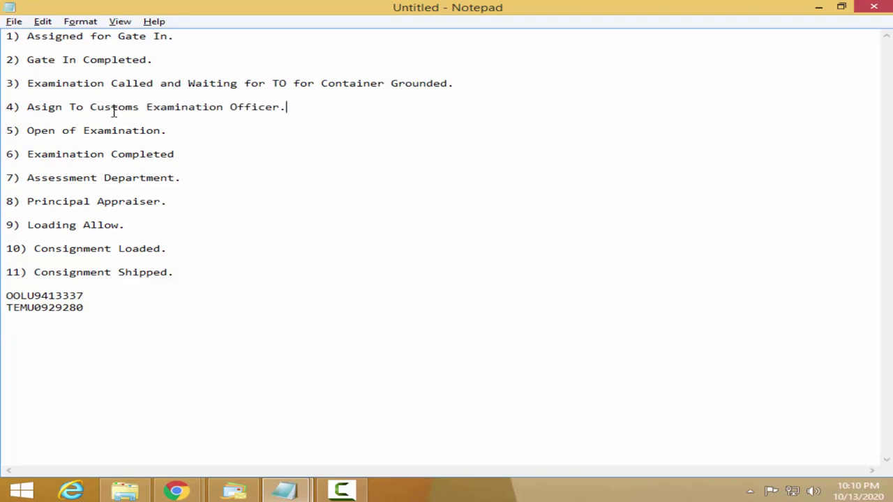
left_click_drag(91, 107, 281, 107)
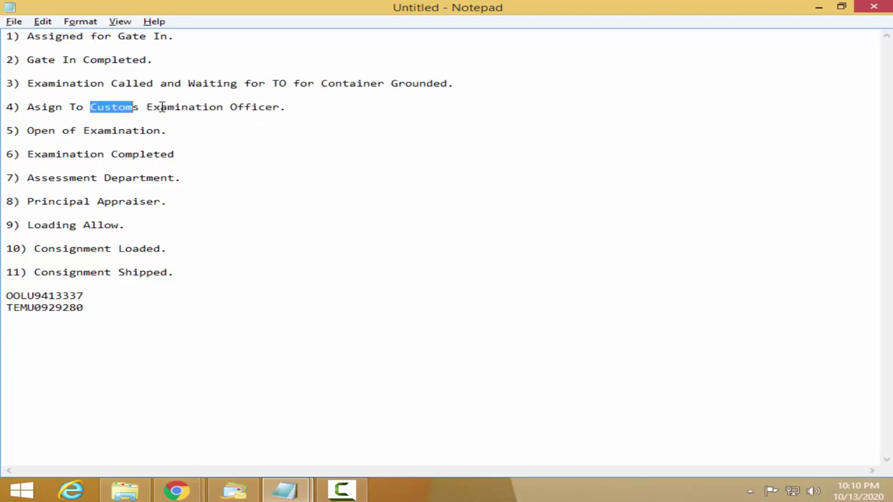
left_click(288, 107)
key("Left")
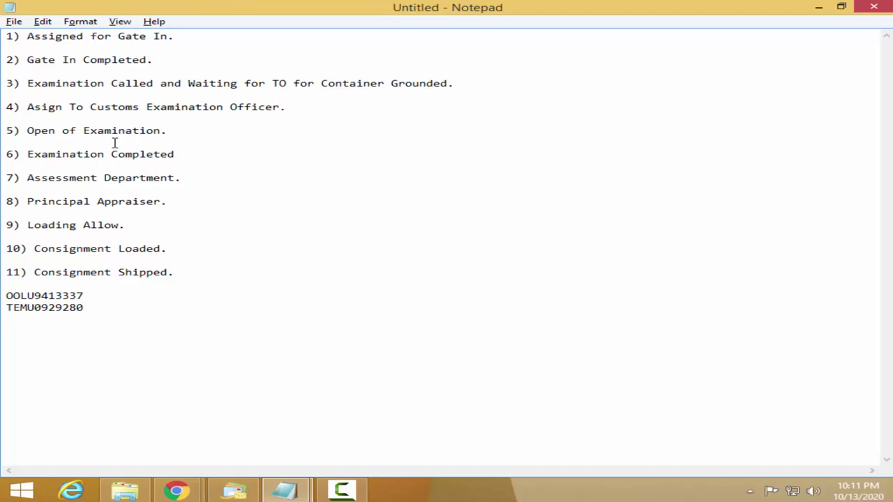
left_click_drag(27, 130, 159, 132)
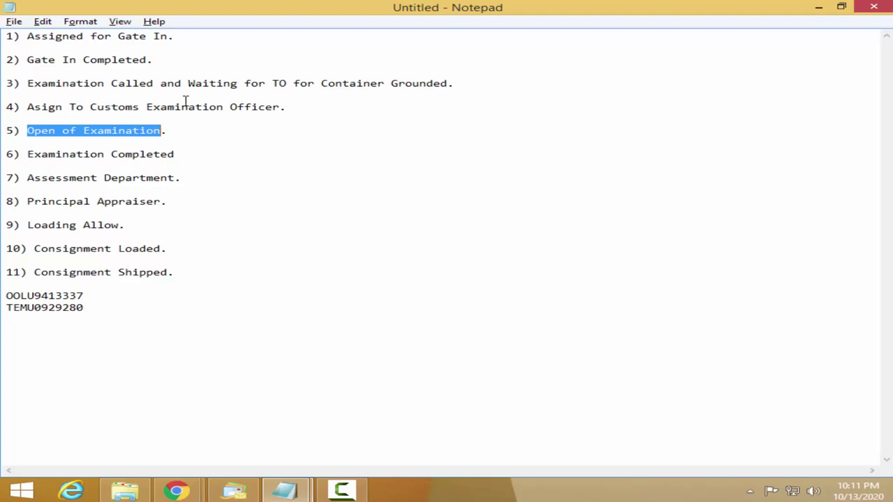
key("End")
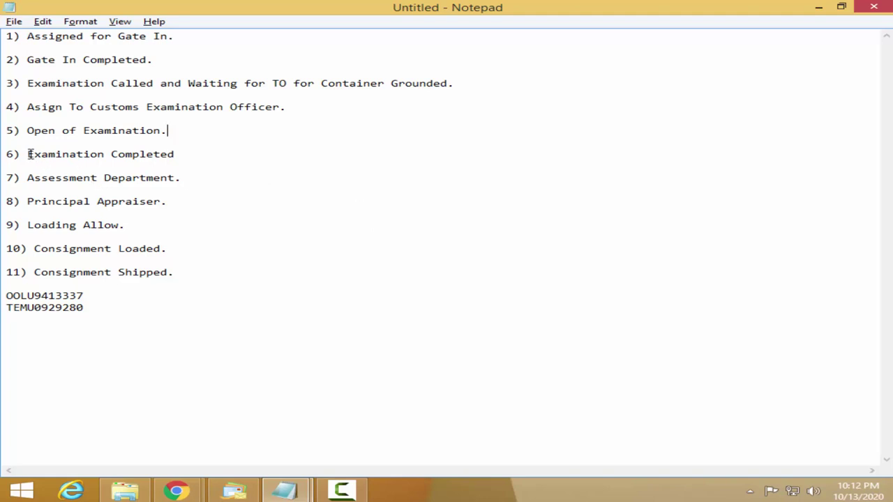
mouse_move(27, 178)
left_mouse_down()
mouse_move(203, 180)
mouse_move(29, 154)
left_mouse_up()
left_click(146, 154)
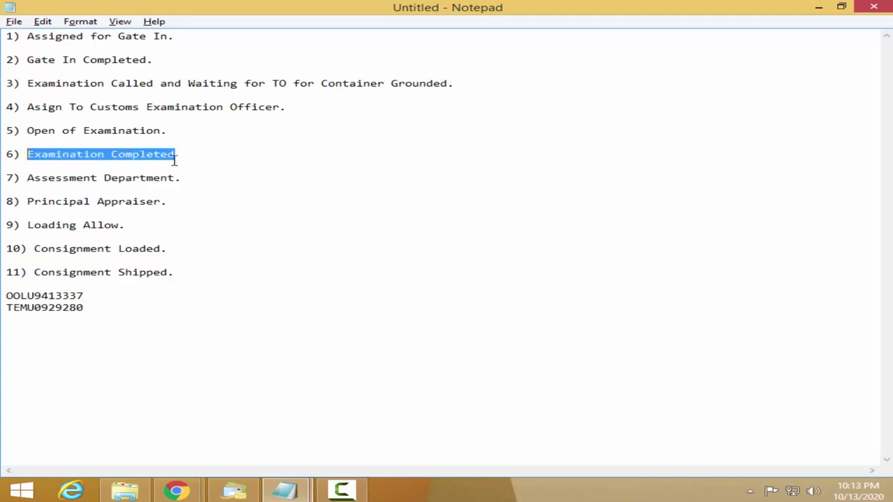
key("Down")
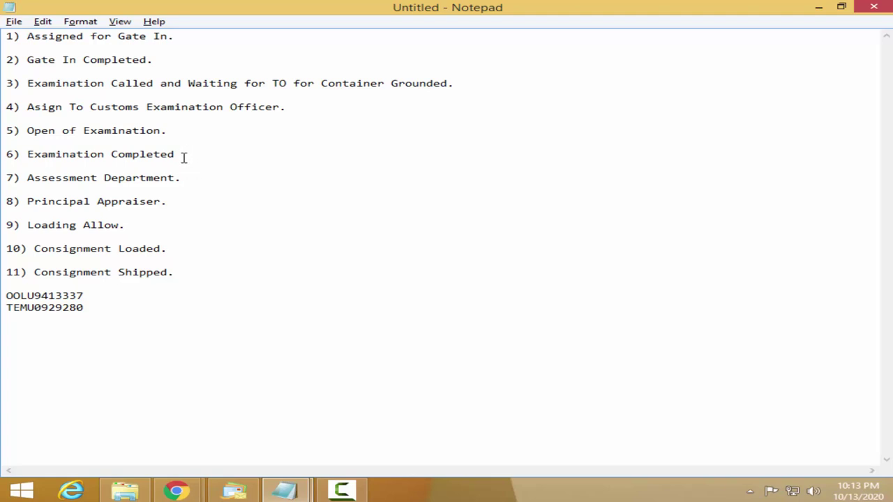
left_click_drag(28, 178, 176, 184)
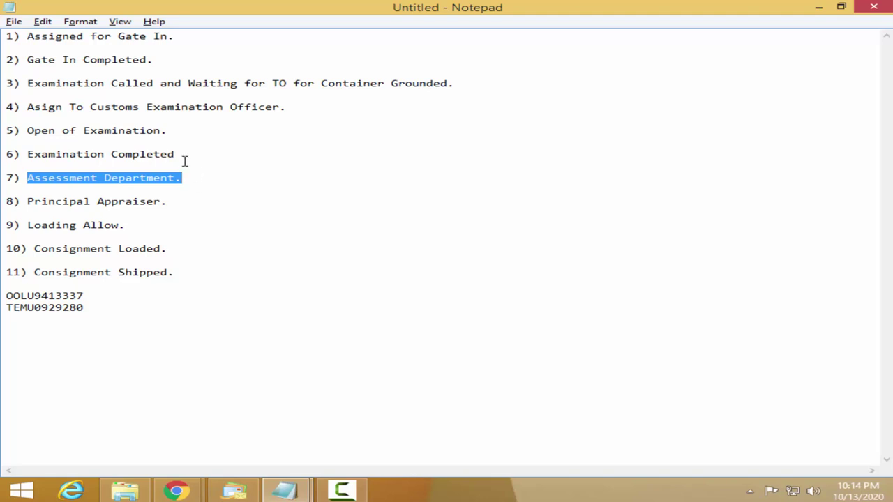
left_click(186, 178)
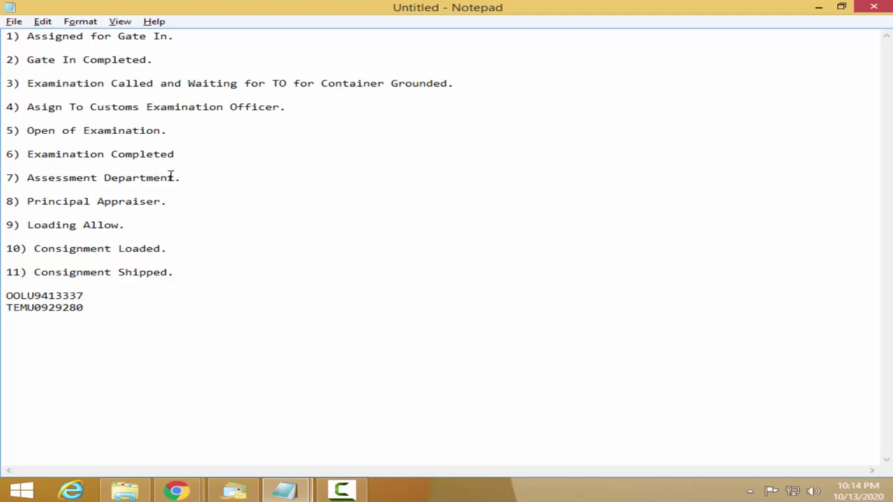
left_click_drag(180, 176, 34, 176)
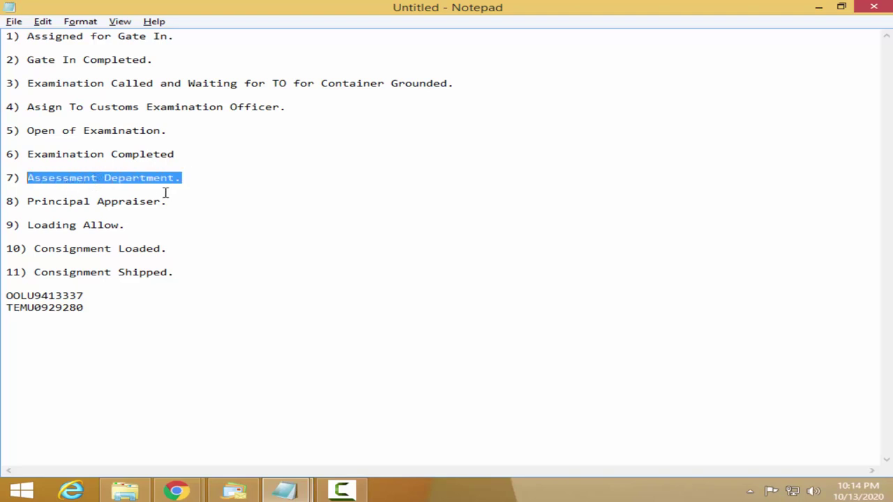
left_click_drag(172, 201, 27, 202)
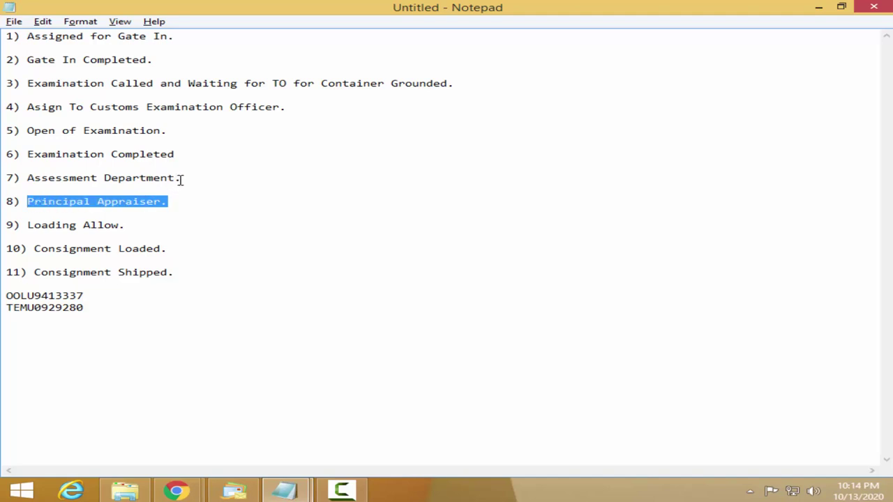
mouse_move(3, 202)
left_mouse_down()
mouse_move(173, 204)
mouse_move(28, 201)
left_mouse_up()
left_click(341, 490)
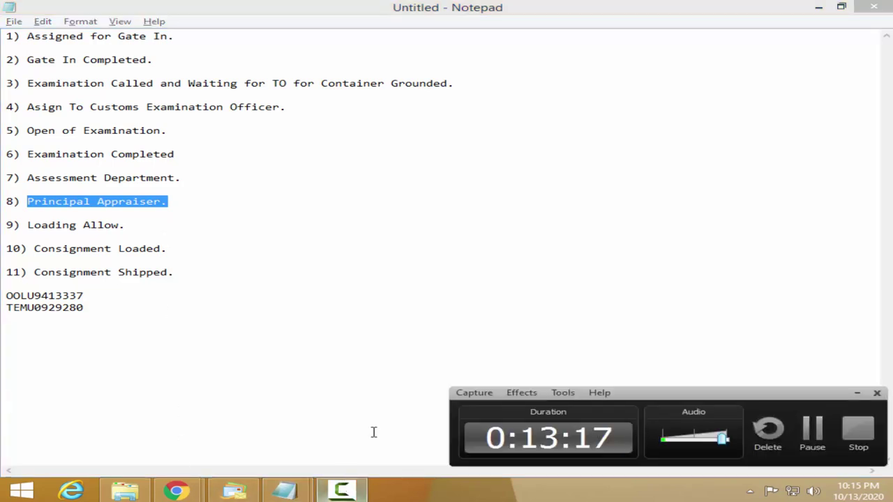
left_click(281, 213)
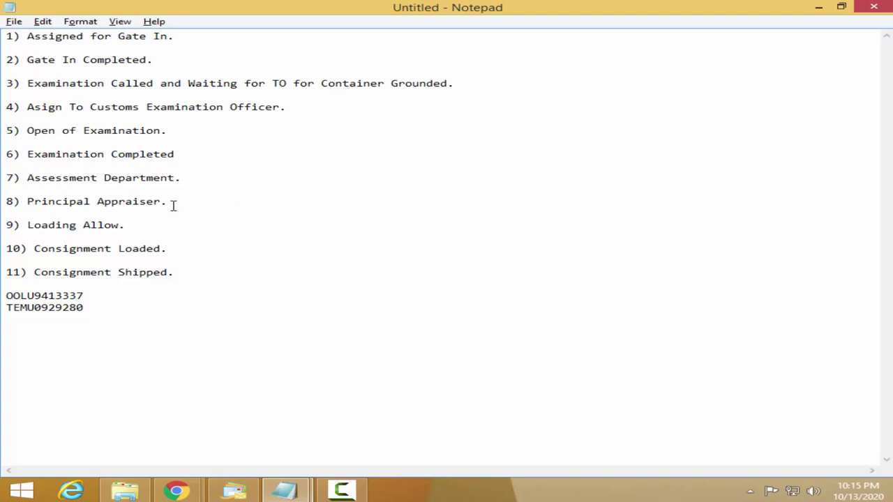
left_click_drag(170, 202, 27, 202)
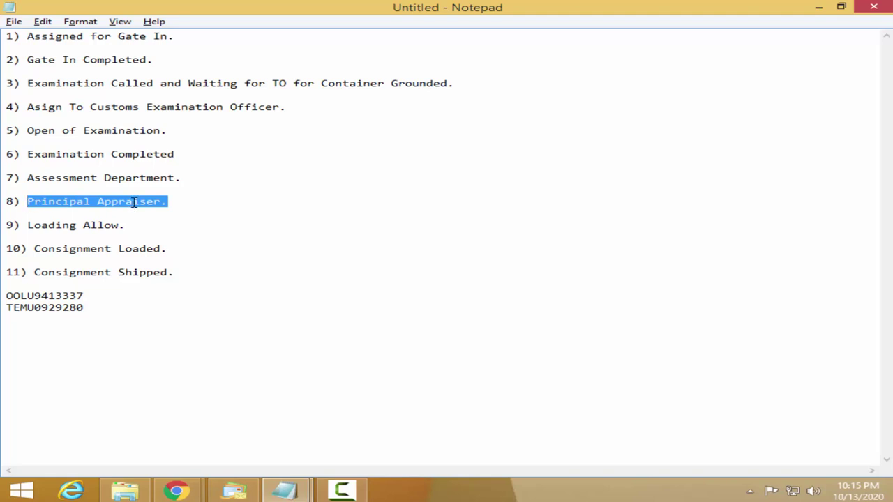
left_click_drag(32, 225, 136, 224)
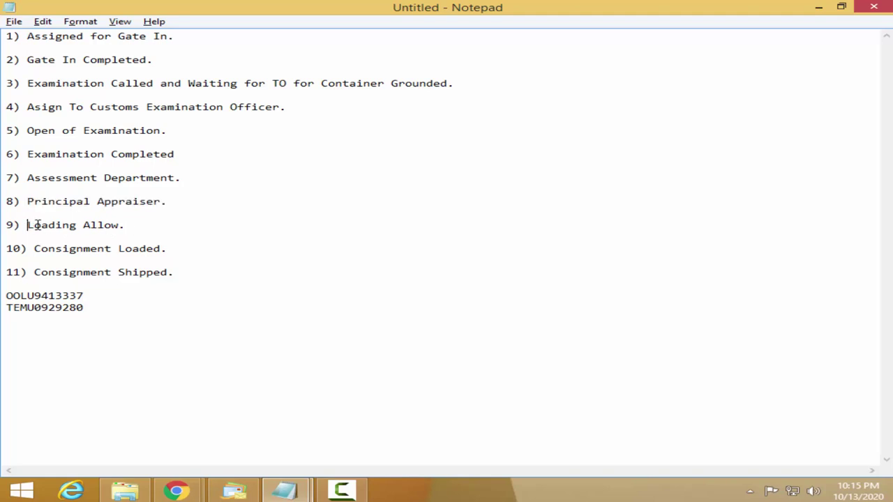
left_click(124, 225)
left_click_drag(89, 225, 28, 225)
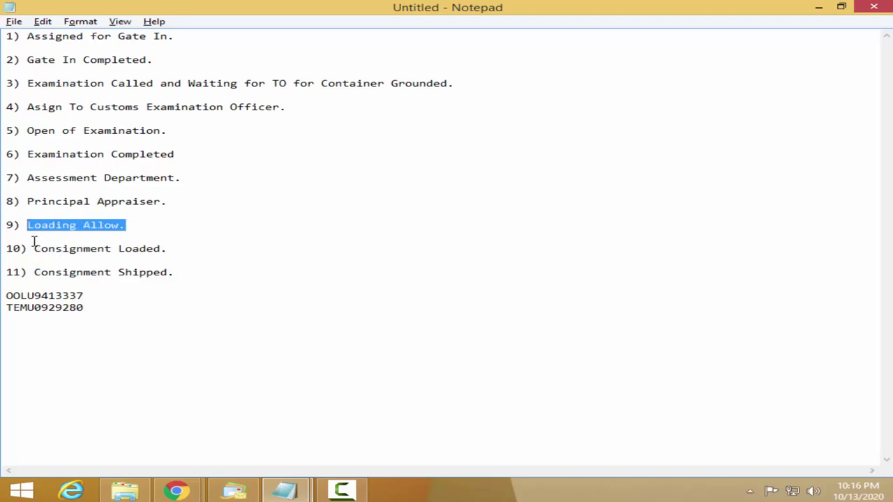
left_click_drag(34, 249, 137, 249)
left_click(136, 250)
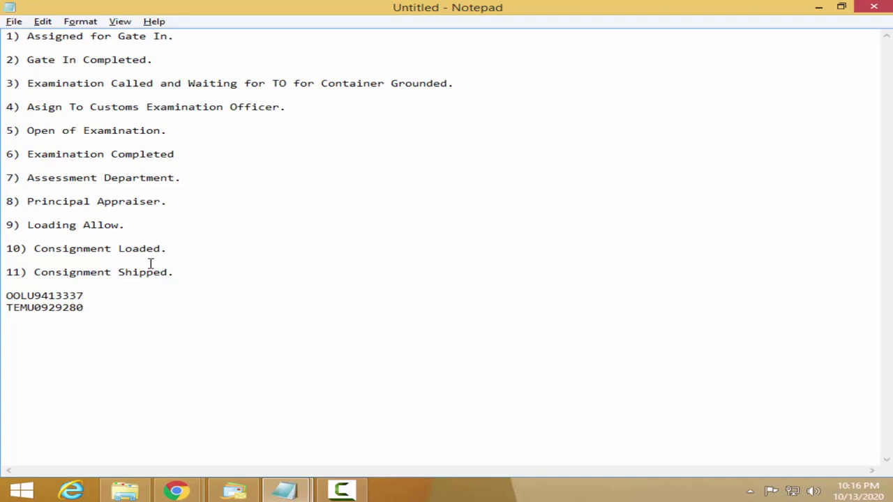
left_click(35, 249)
left_click_drag(36, 249, 162, 249)
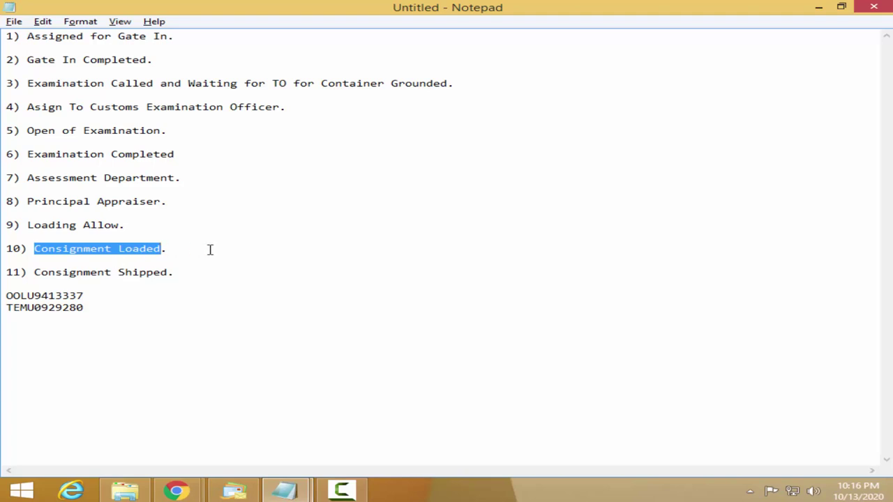
left_click(120, 272)
left_click_drag(33, 272, 87, 273)
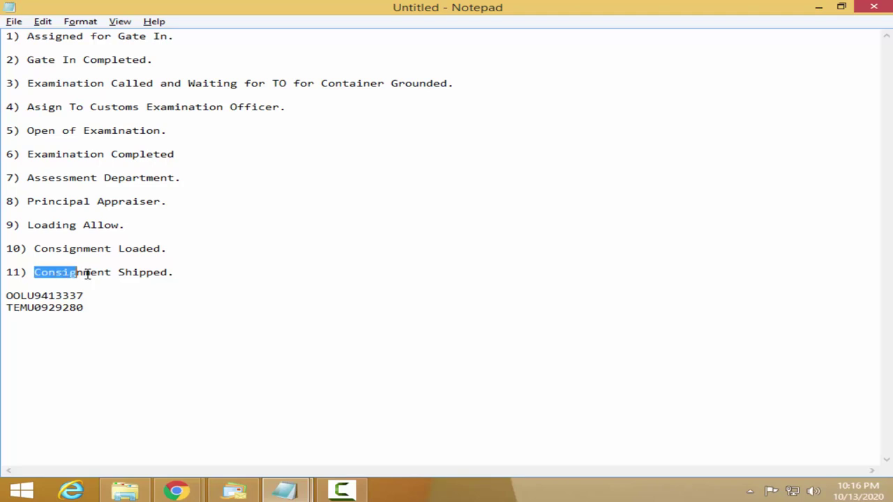
left_click(233, 218)
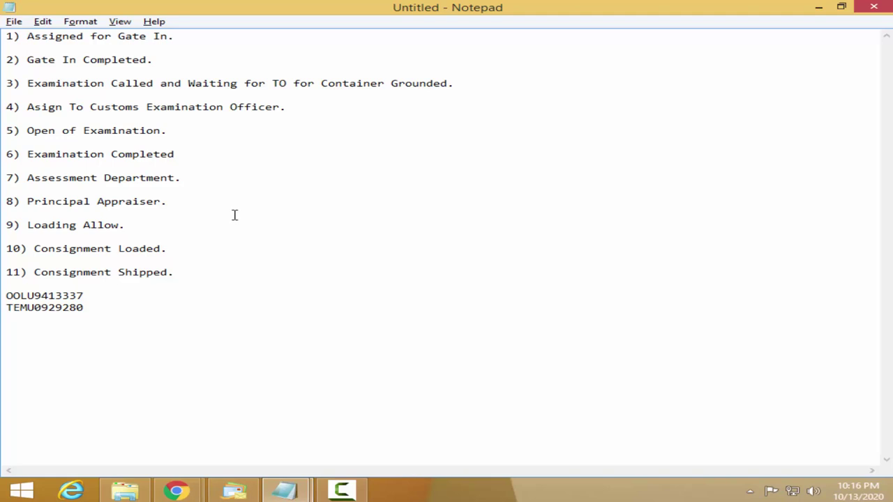
left_click(187, 492)
In Chrome, change the Google query to 'sapt container tracking' and search.
mouse_move(176, 491)
left_click(307, 419)
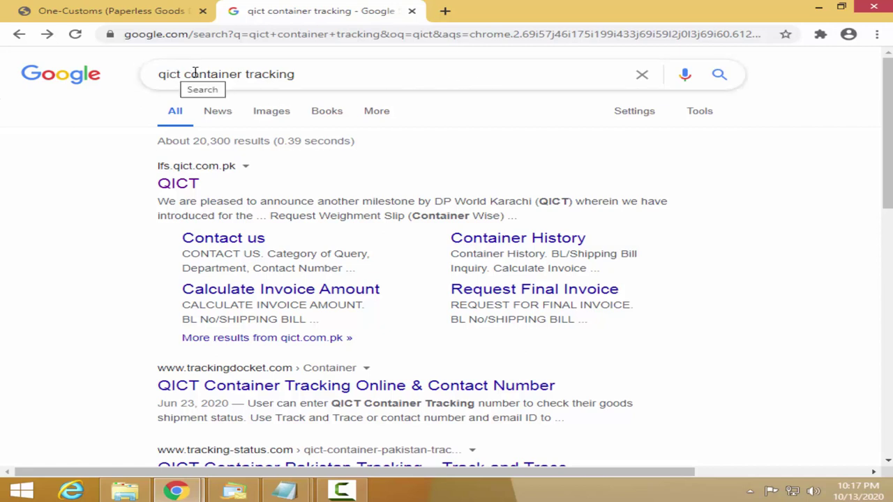
right_click(218, 75)
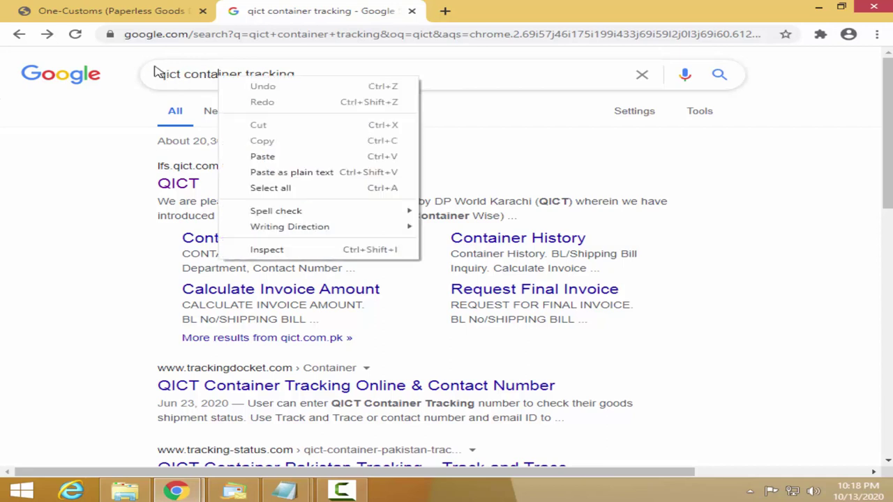
right_click(172, 82)
left_click(184, 77)
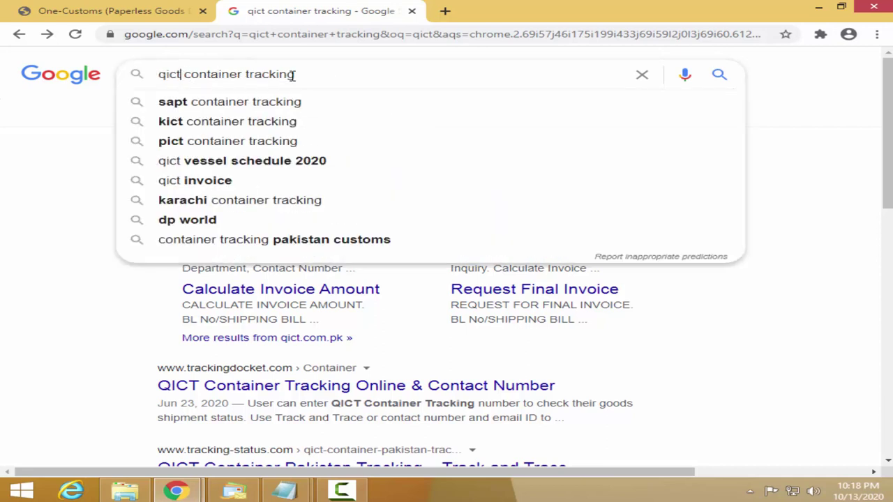
left_click(39, 182)
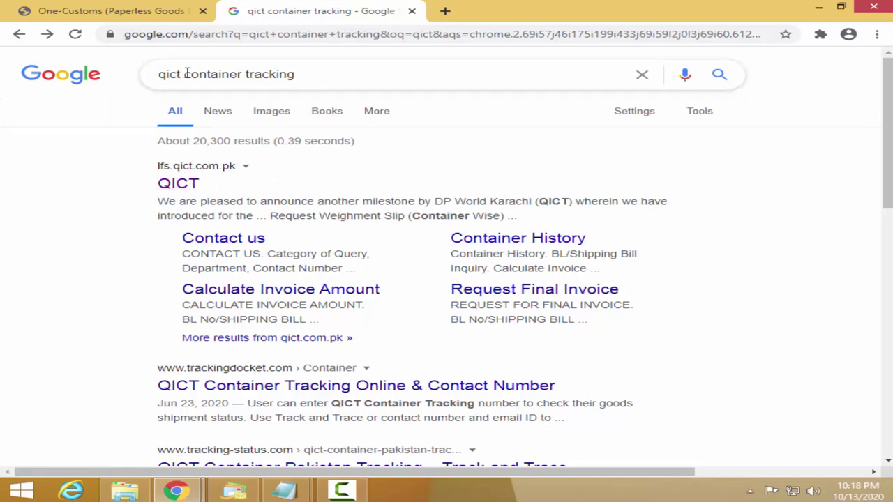
left_click_drag(188, 74, 115, 81)
type("sa")
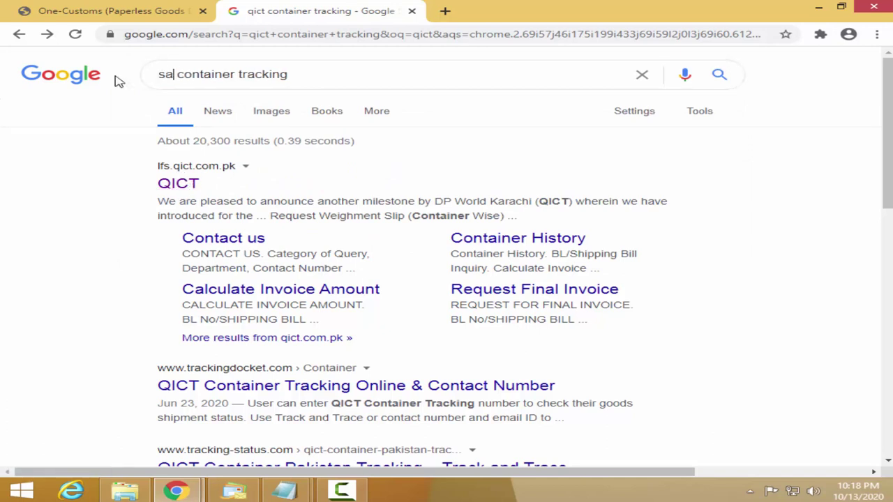
type("pt")
key("Return")
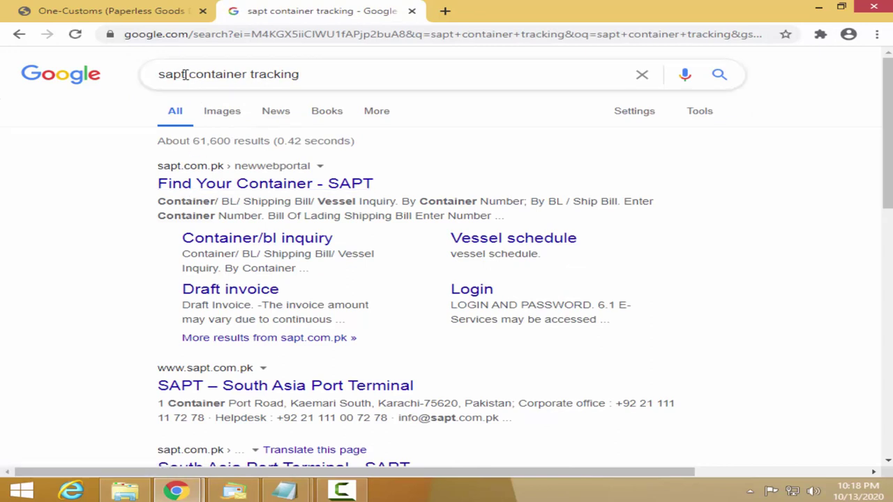
Search 'pict container tracking', then return to 'qict container tracking' results.
left_click_drag(186, 73, 134, 81)
type("pi")
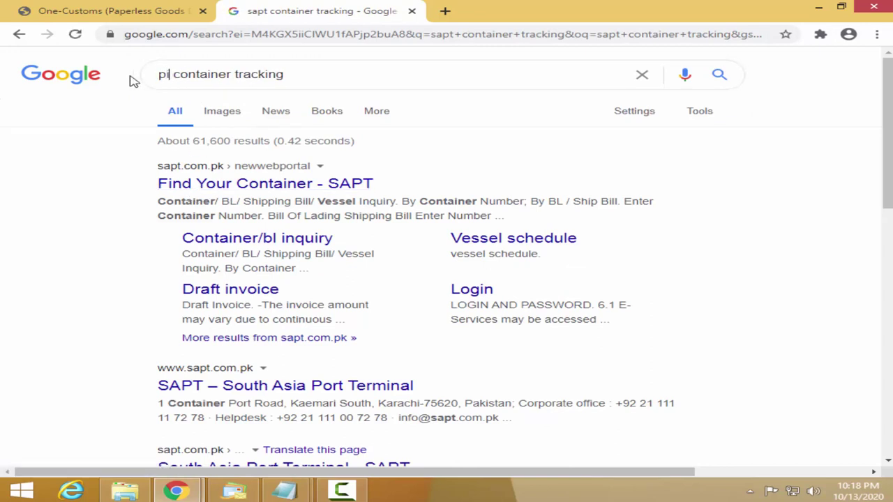
type("ct")
key("Return")
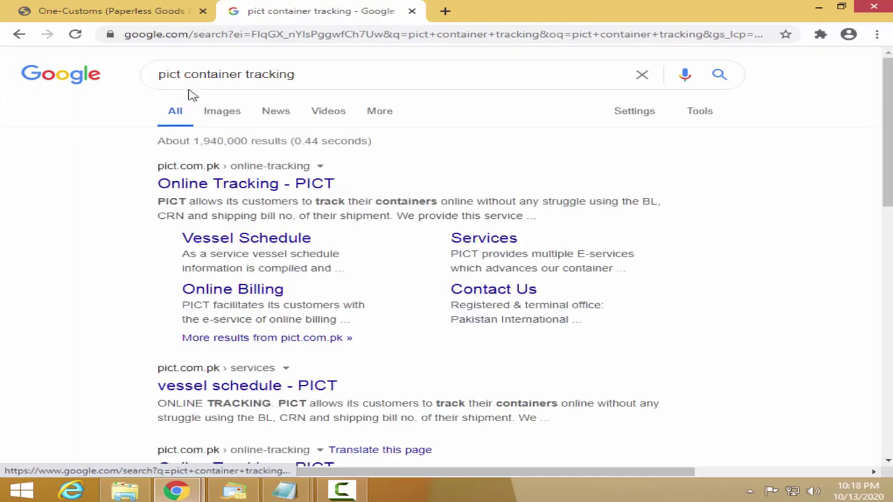
left_click_drag(177, 74, 144, 80)
key("BackSpace")
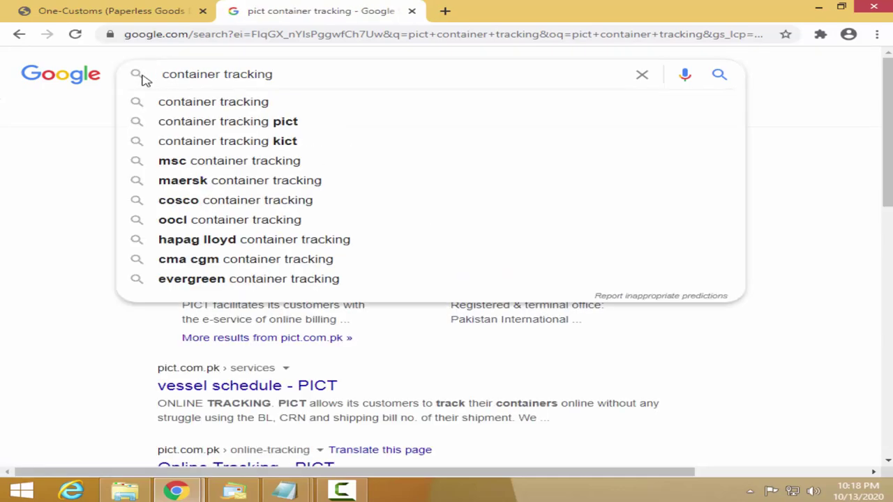
type("qict")
key("Return")
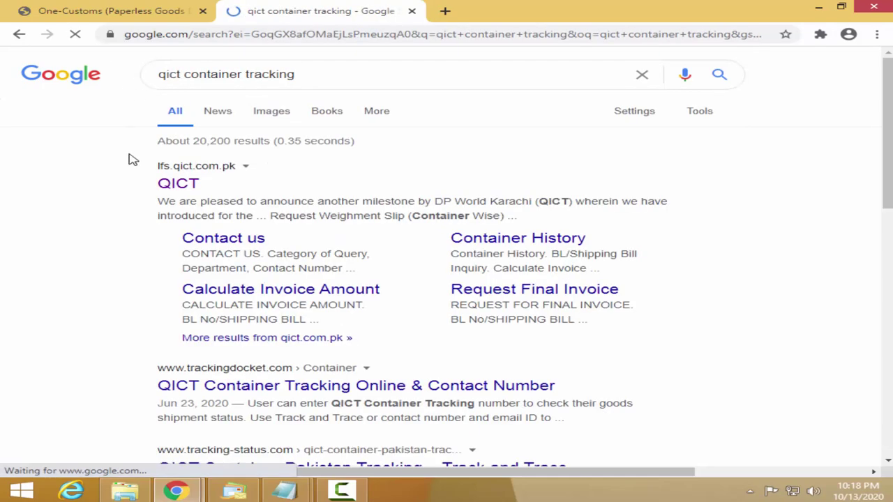
Open the QICT LFS site from the results and go to its container inquiry form.
left_click(171, 185)
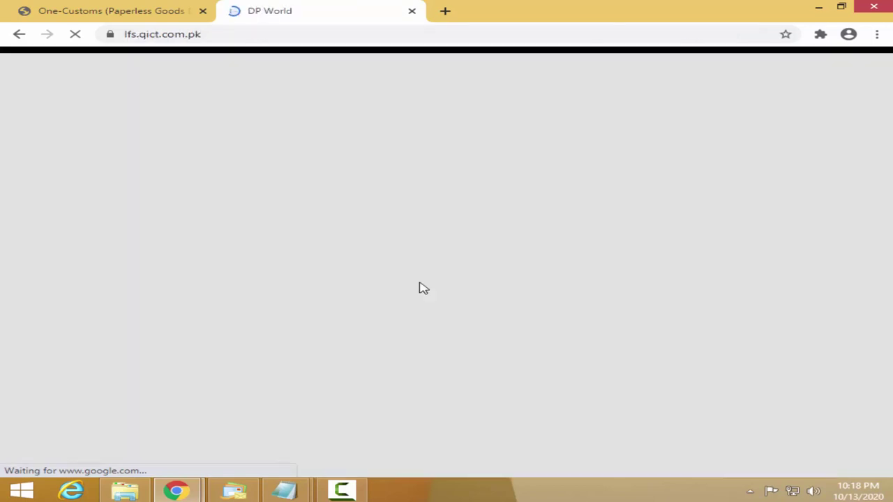
scroll(424, 289, "down", 1)
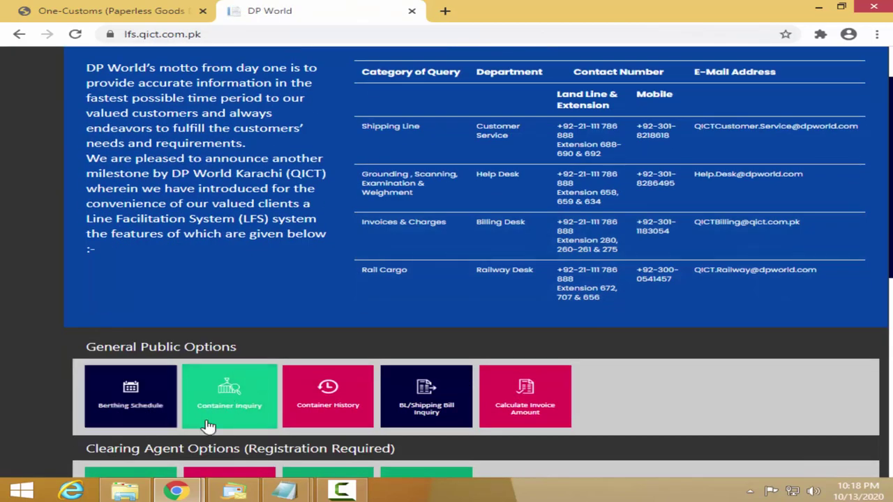
left_click(236, 412)
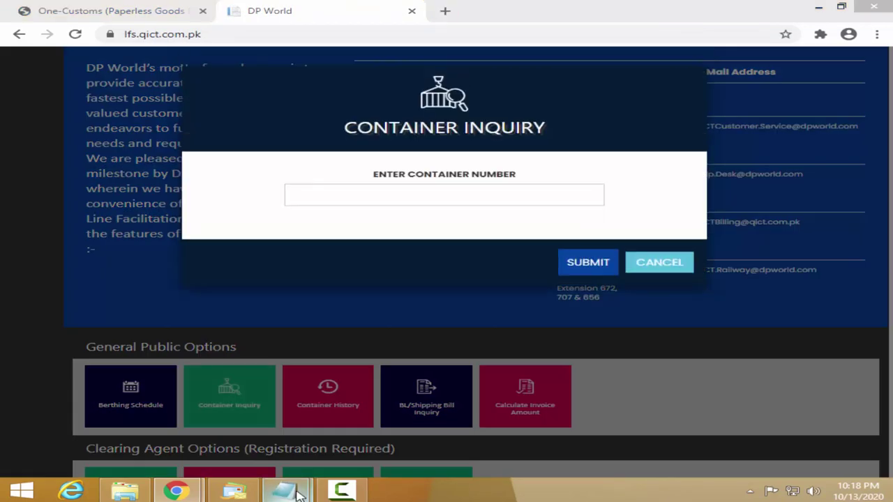
Copy OOLU9413337 from Notepad, paste it into the Container Number field and submit.
left_click(285, 490)
double_click(22, 298)
key("ctrl+c")
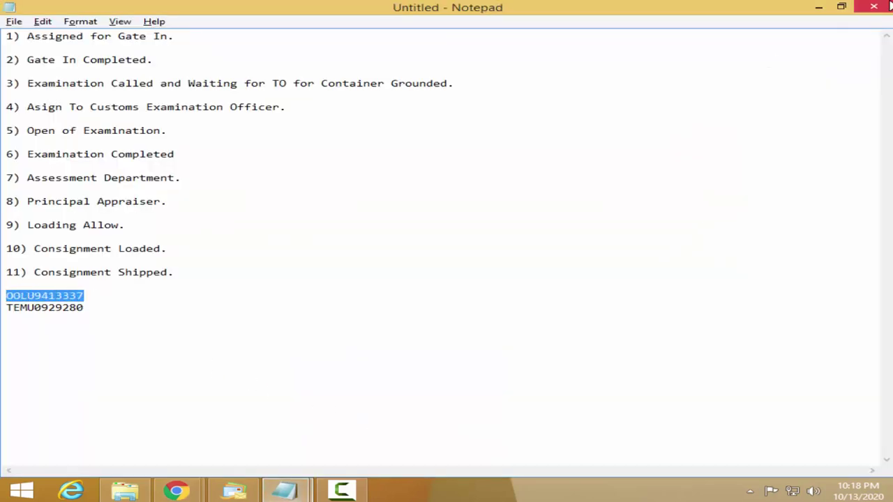
left_click(819, 7)
left_click(311, 194)
key("ctrl+v")
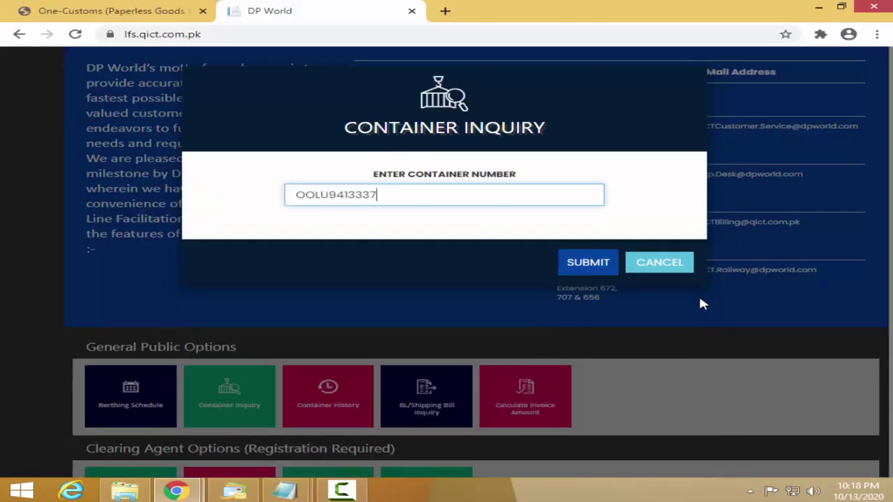
left_click(601, 265)
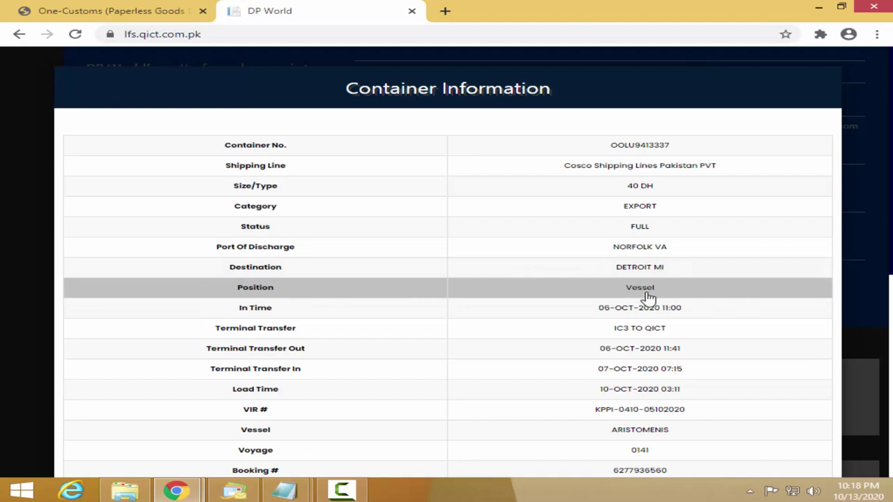
Scroll through OOLU9413337's details: standing RELEASED, release code AL, 5380 Kg, gate pass not issued.
scroll(646, 300, "down", 1)
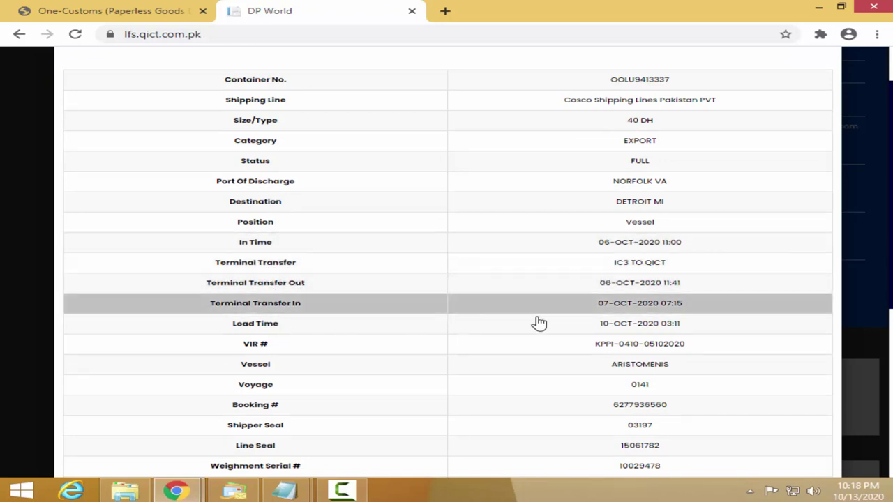
scroll(552, 326, "down", 1)
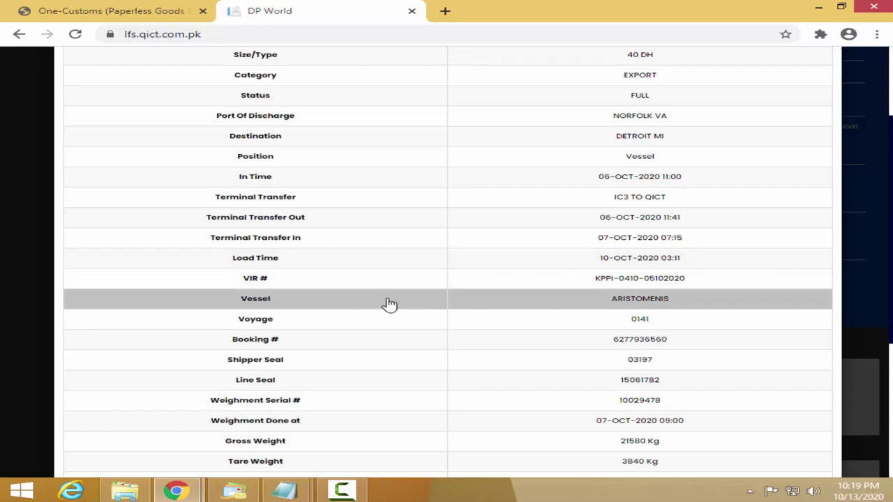
scroll(247, 298, "down", 1)
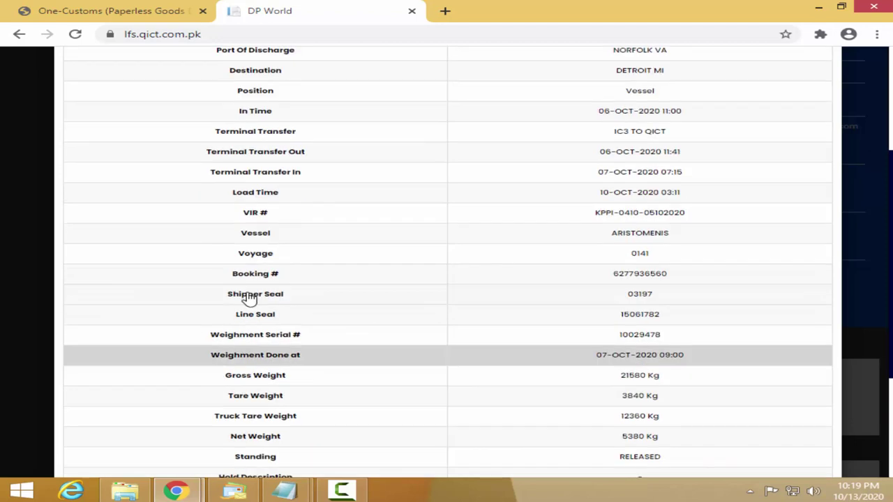
scroll(245, 255, "down", 1)
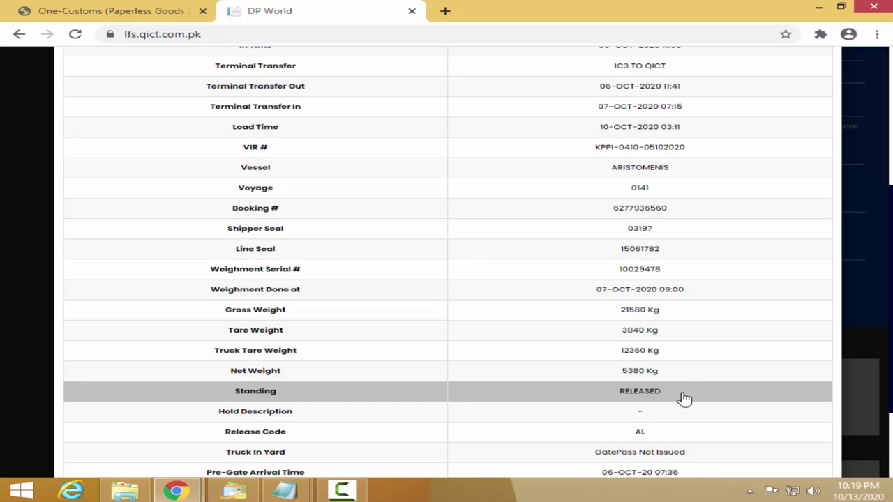
scroll(656, 393, "down", 1)
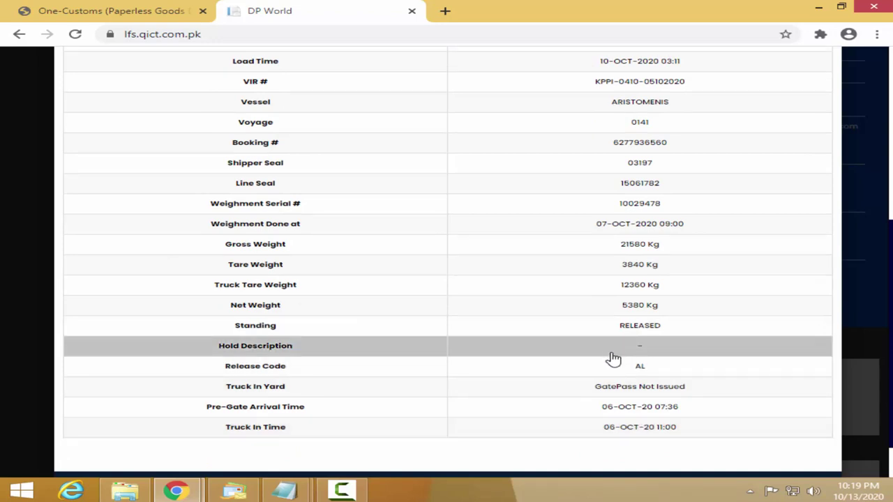
scroll(505, 400, "up", 1)
scroll(490, 383, "up", 4)
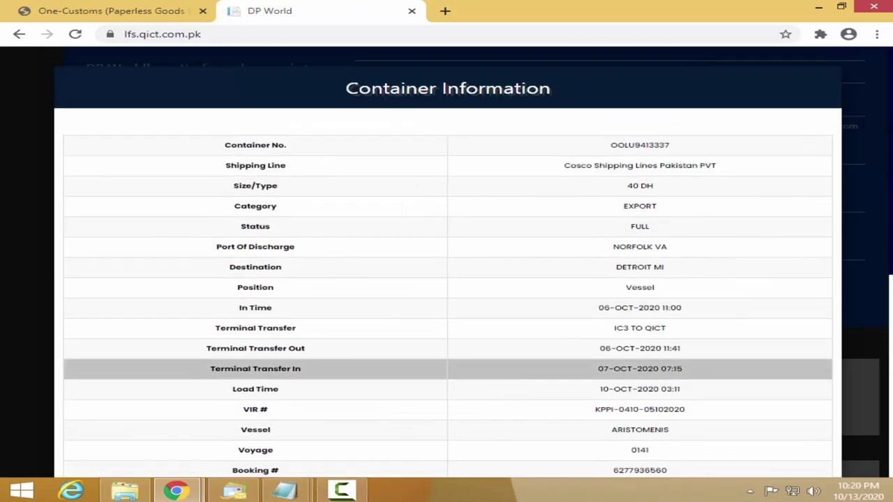
scroll(328, 372, "down", 6)
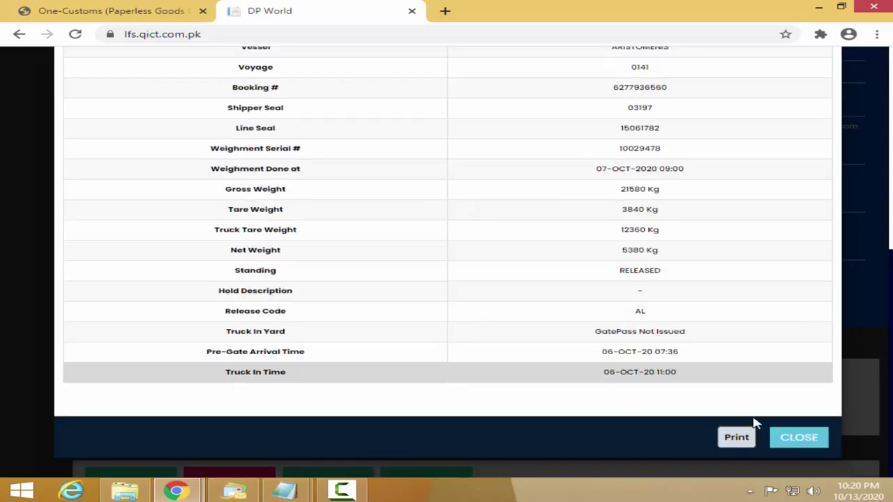
Close the OOLU9413337 details and select TEMU0929280 in the Notepad list.
left_click(799, 438)
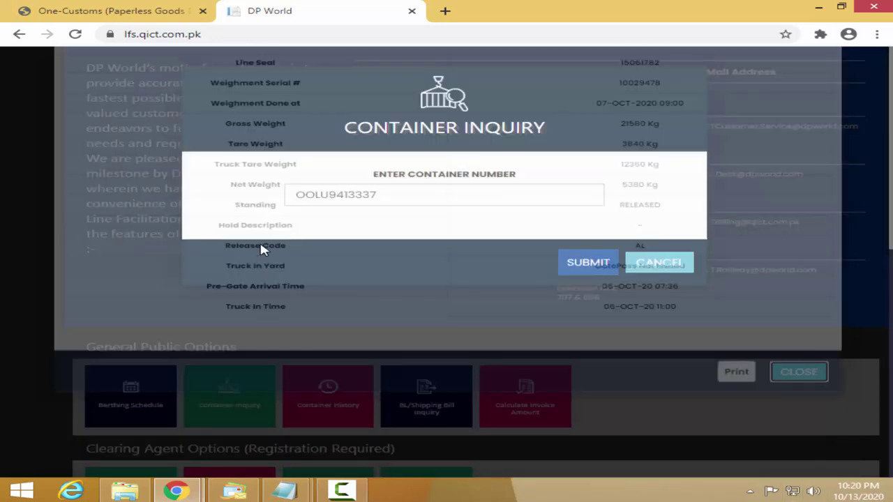
mouse_move(285, 492)
left_click(365, 426)
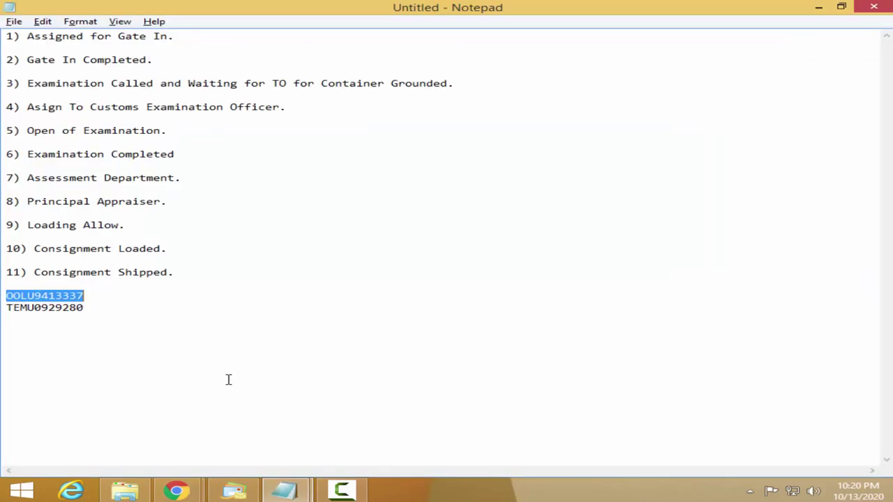
left_click_drag(6, 308, 83, 308)
key("ctrl+c")
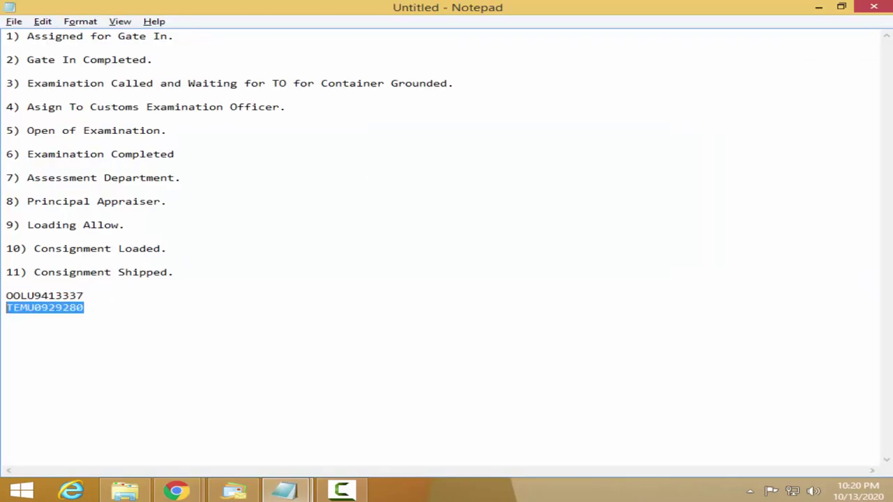
Paste TEMU0929280 into the Container Number field, submit, and scroll through its HOLD details.
left_click(818, 7)
left_click(366, 203)
type("v")
left_click(585, 262)
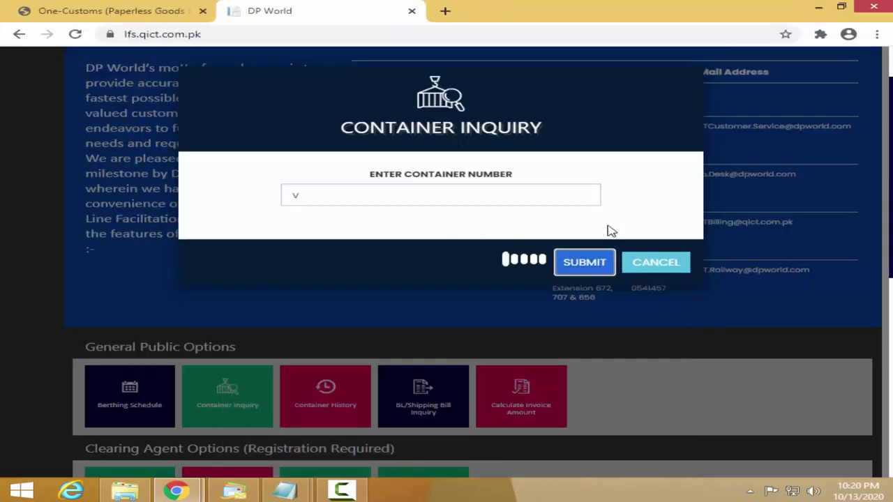
double_click(384, 203)
key("ctrl+v")
left_click(592, 266)
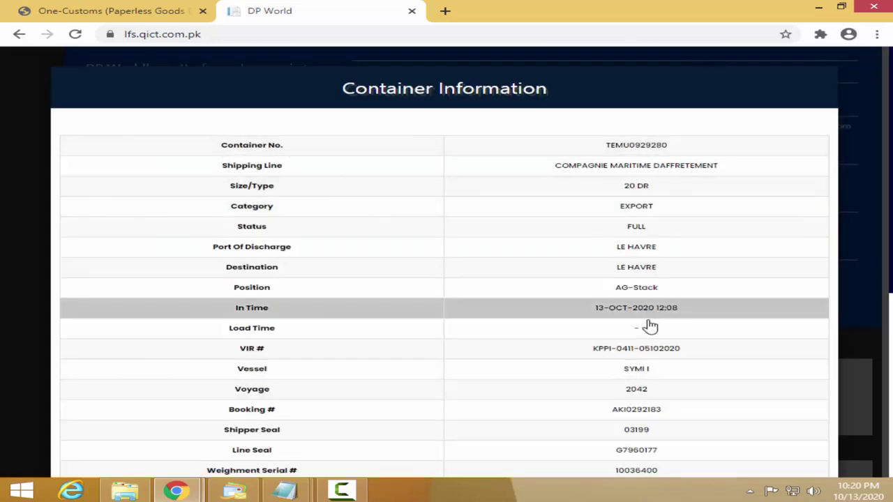
scroll(648, 327, "down", 3)
scroll(654, 333, "down", 1)
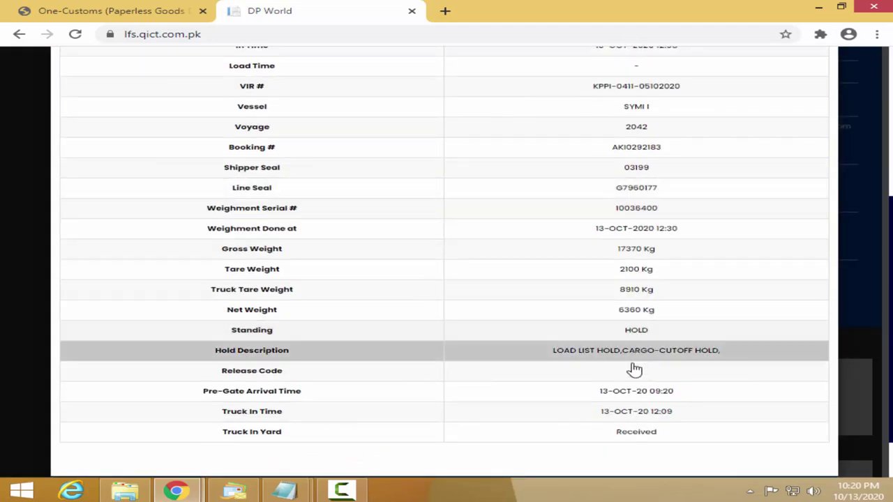
scroll(419, 303, "down", 1)
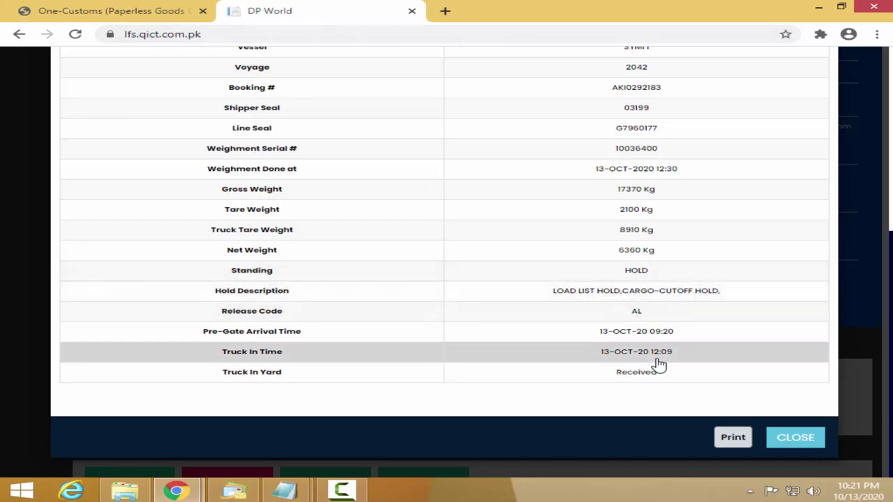
Scroll through TEMU0929280's container details again.
scroll(664, 359, "up", 2)
scroll(672, 343, "up", 3)
scroll(672, 340, "up", 1)
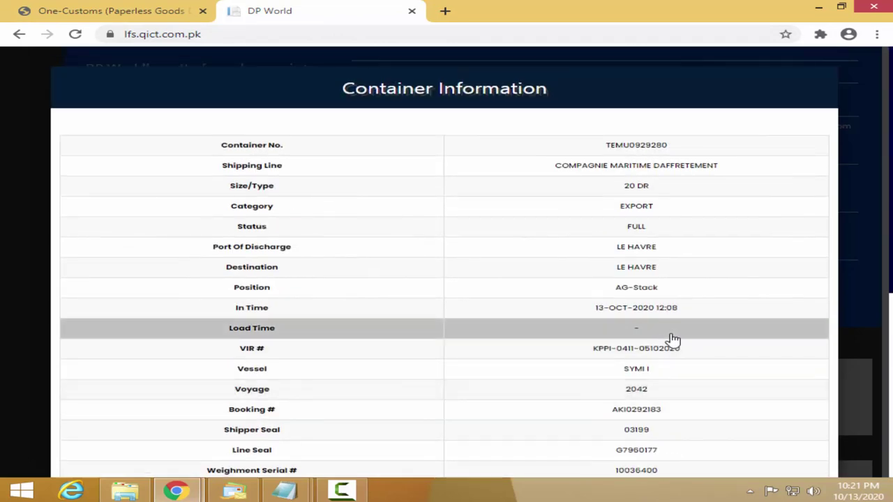
scroll(677, 352, "down", 2)
scroll(678, 356, "down", 2)
scroll(678, 357, "down", 2)
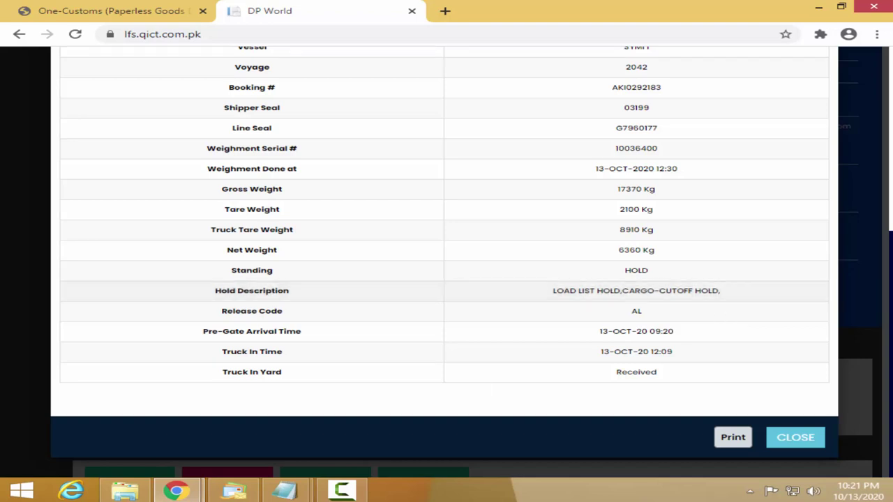
Bring the Notepad stage list forward, mark Loading Allow, then hide and restore Notepad.
left_click(284, 491)
left_click(352, 444)
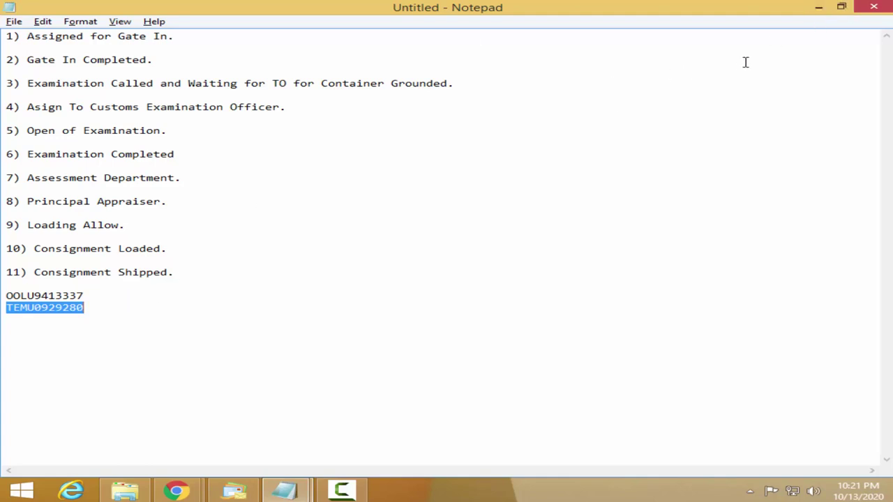
mouse_move(122, 224)
left_mouse_down()
mouse_move(31, 223)
mouse_move(119, 224)
left_mouse_up()
left_click(56, 224)
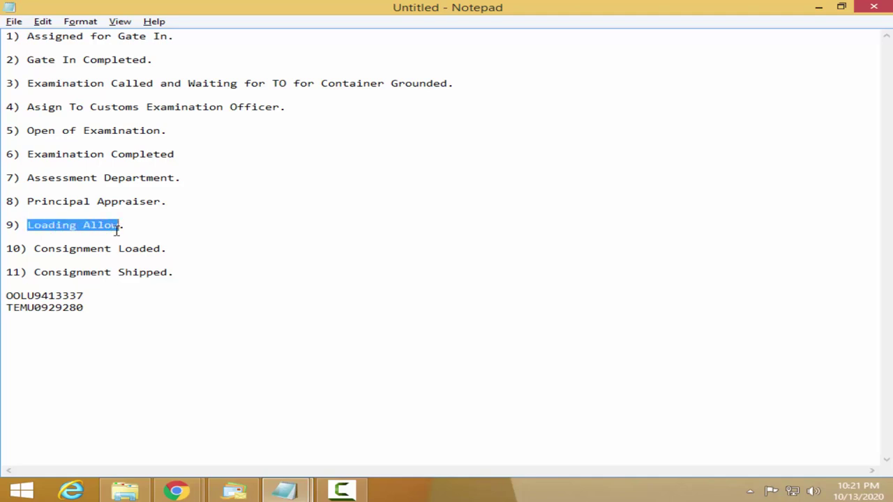
left_click(818, 7)
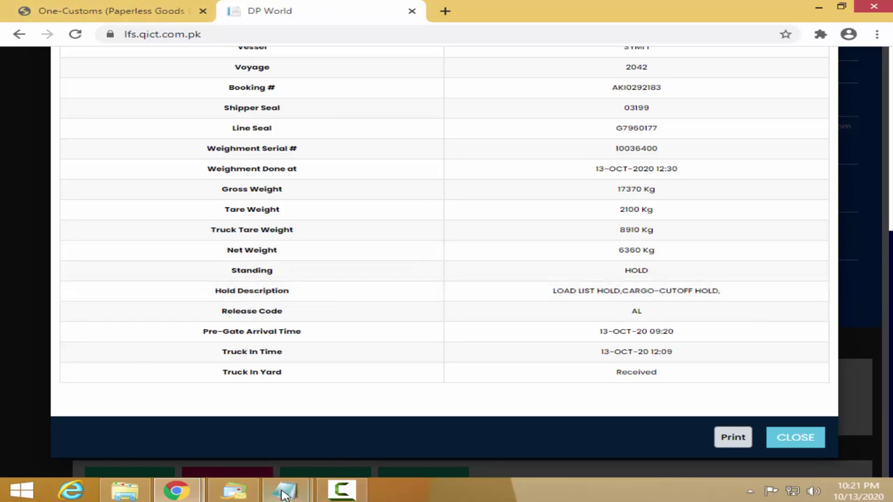
mouse_move(285, 492)
left_click(367, 418)
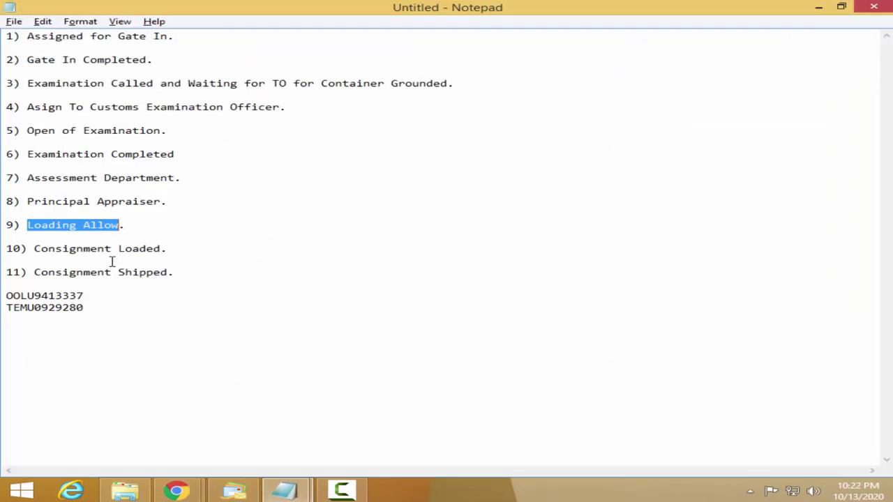
Minimize Notepad to show TEMU0929280's HOLD record again.
left_click(817, 8)
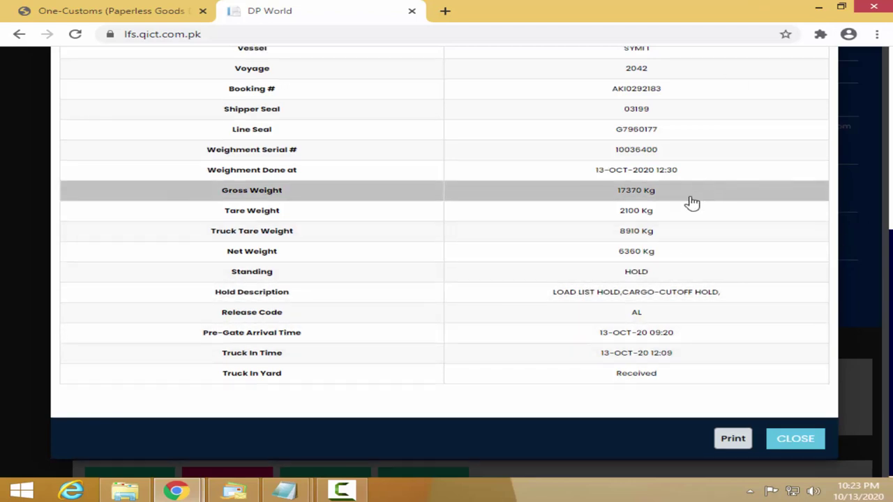
Copy OOLU9413337 from the Notepad list and return to the browser.
scroll(460, 333, "up", 1)
scroll(447, 331, "up", 1)
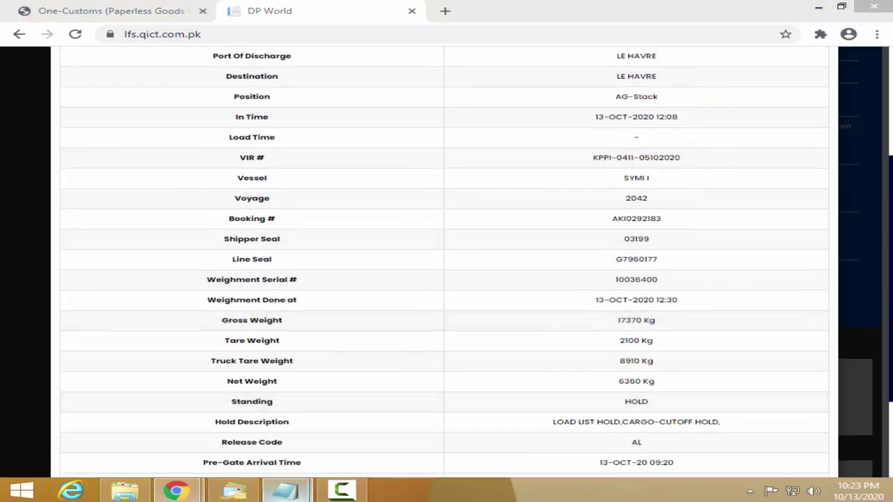
left_click(371, 429)
left_click_drag(87, 294, 6, 295)
key("ctrl+c")
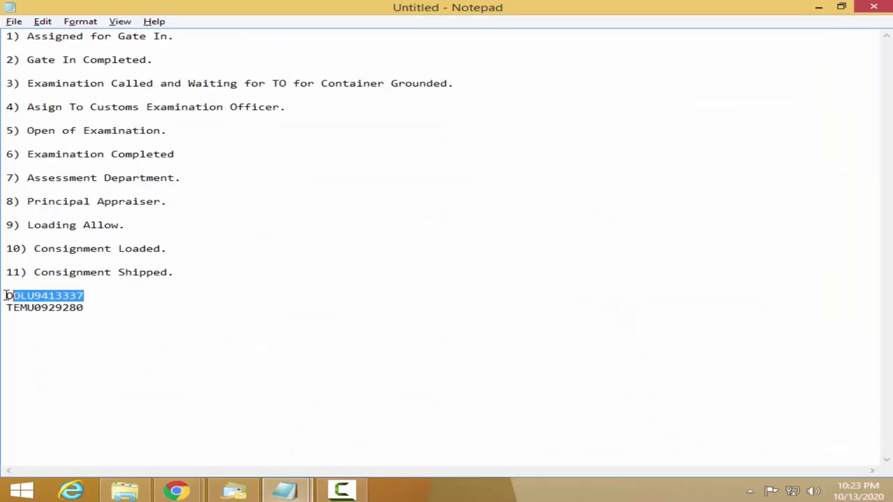
left_click(381, 461)
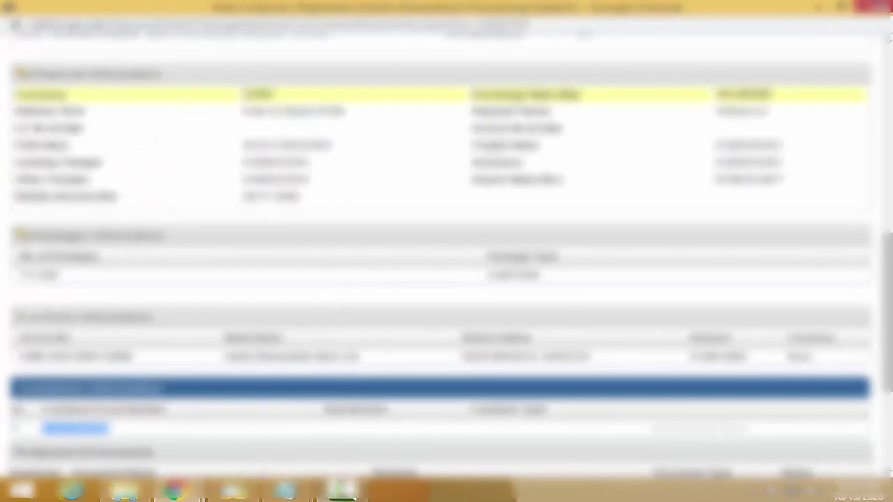
left_click(819, 7)
mouse_move(175, 491)
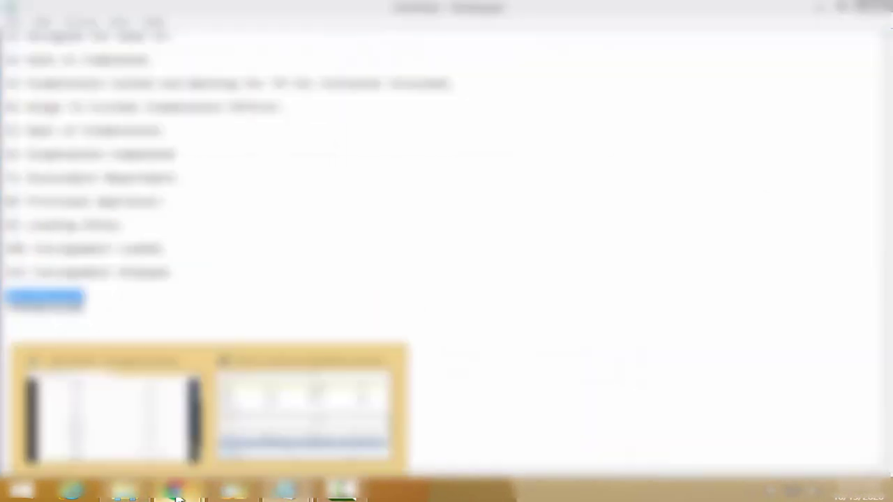
left_click(136, 433)
Close the TEMU0929280 details and resubmit OOLU9413337, showing it loaded 10-OCT-2020 03:11.
scroll(560, 371, "down", 5)
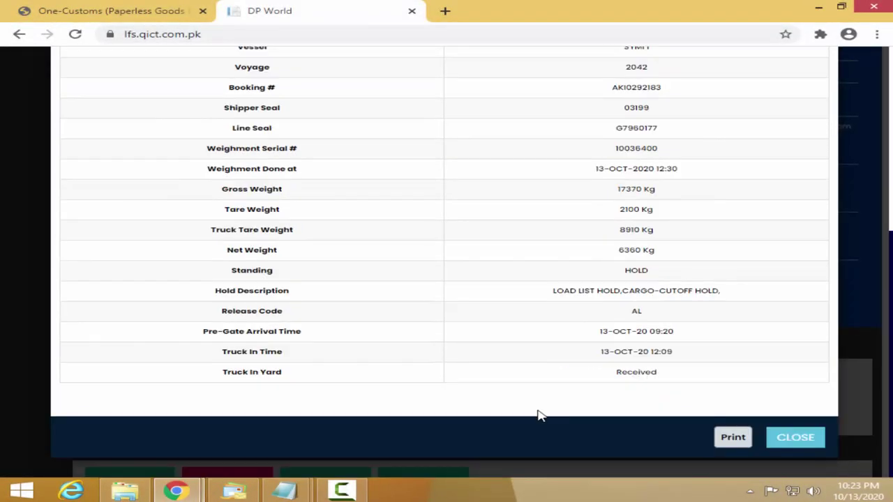
left_click(796, 440)
left_click(393, 193)
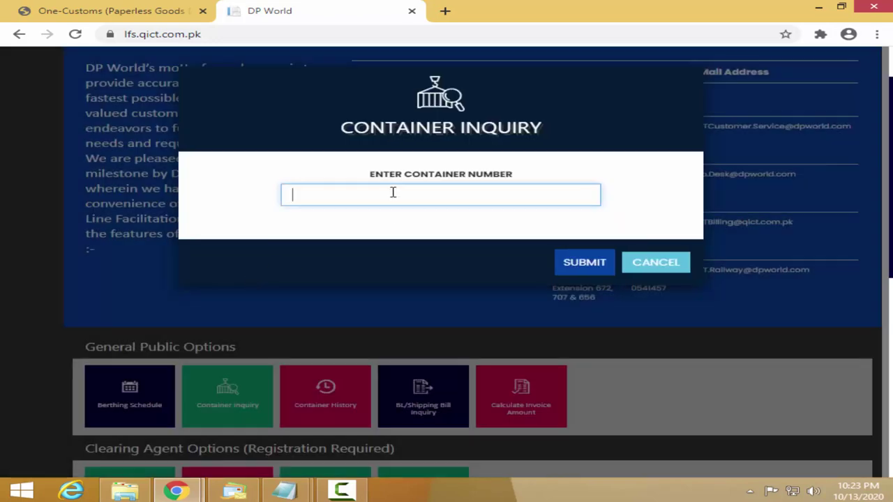
key("ctrl+v")
left_click(588, 264)
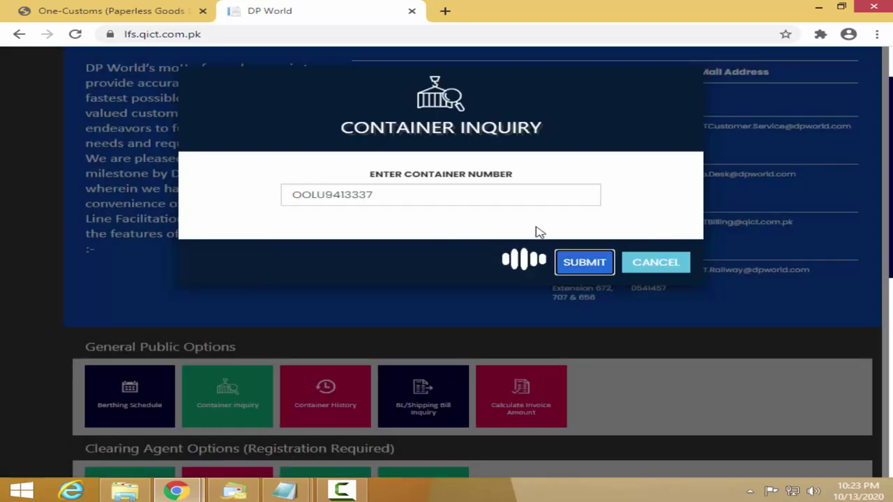
scroll(538, 236, "down", 1)
scroll(411, 291, "down", 1)
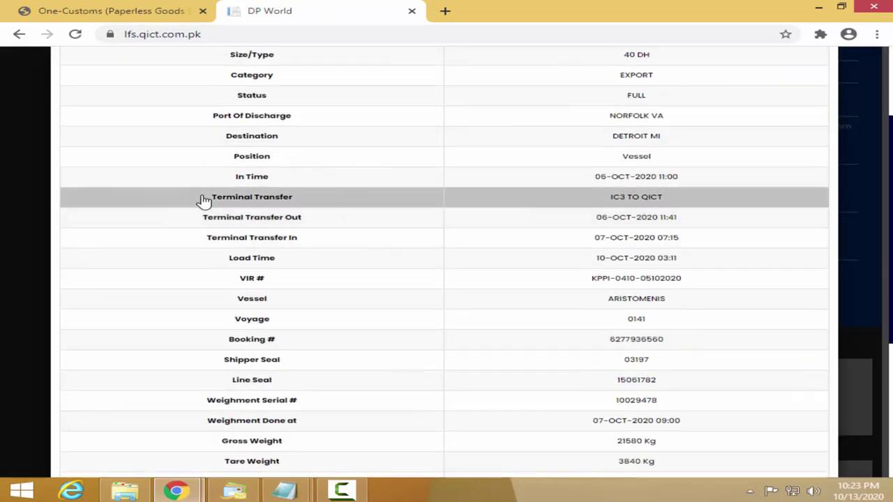